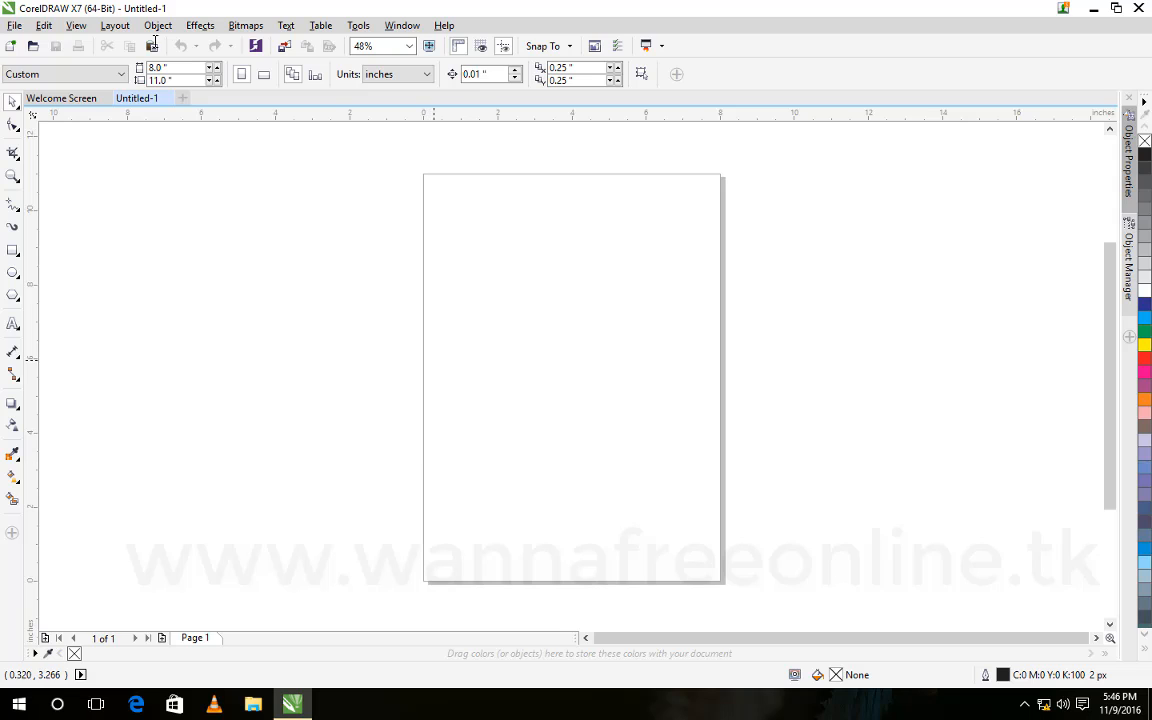
right_click(270, 199)
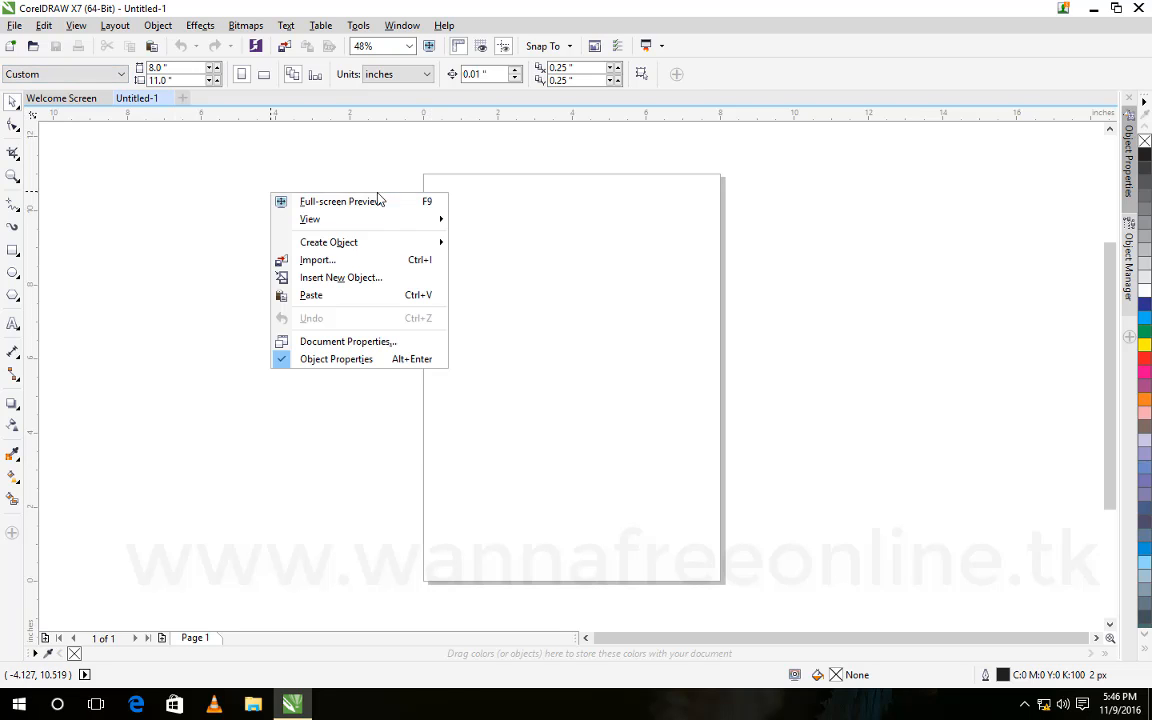
click(440, 185)
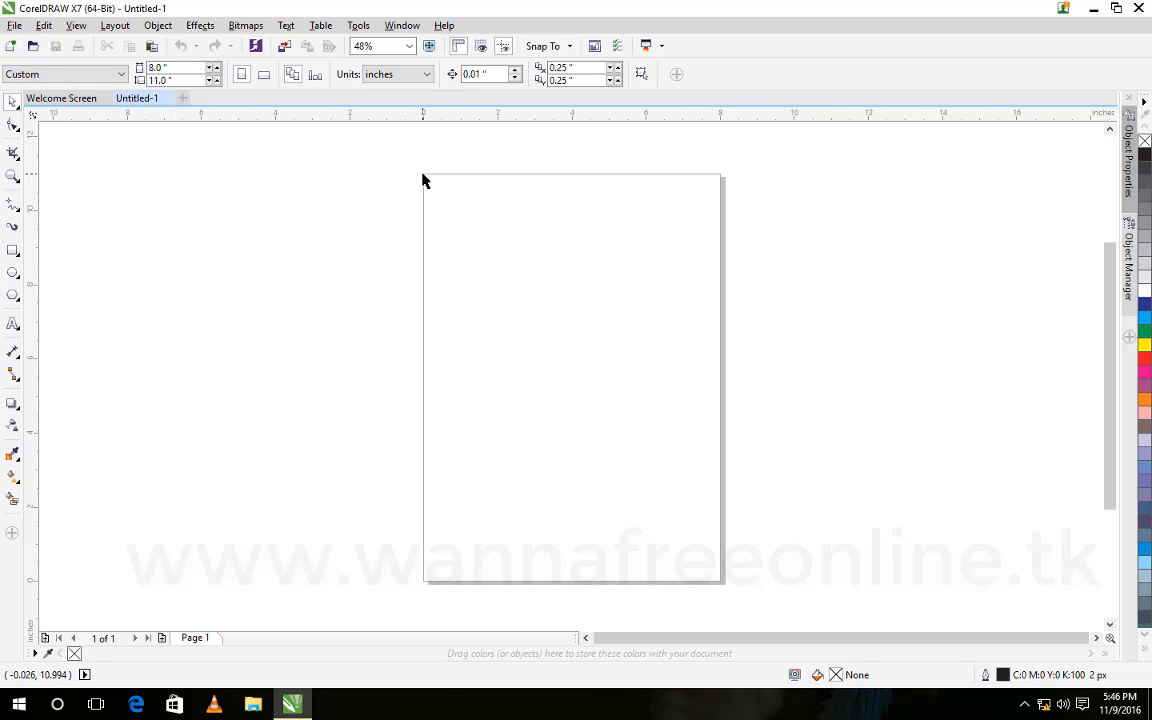
drag(423, 178, 720, 586)
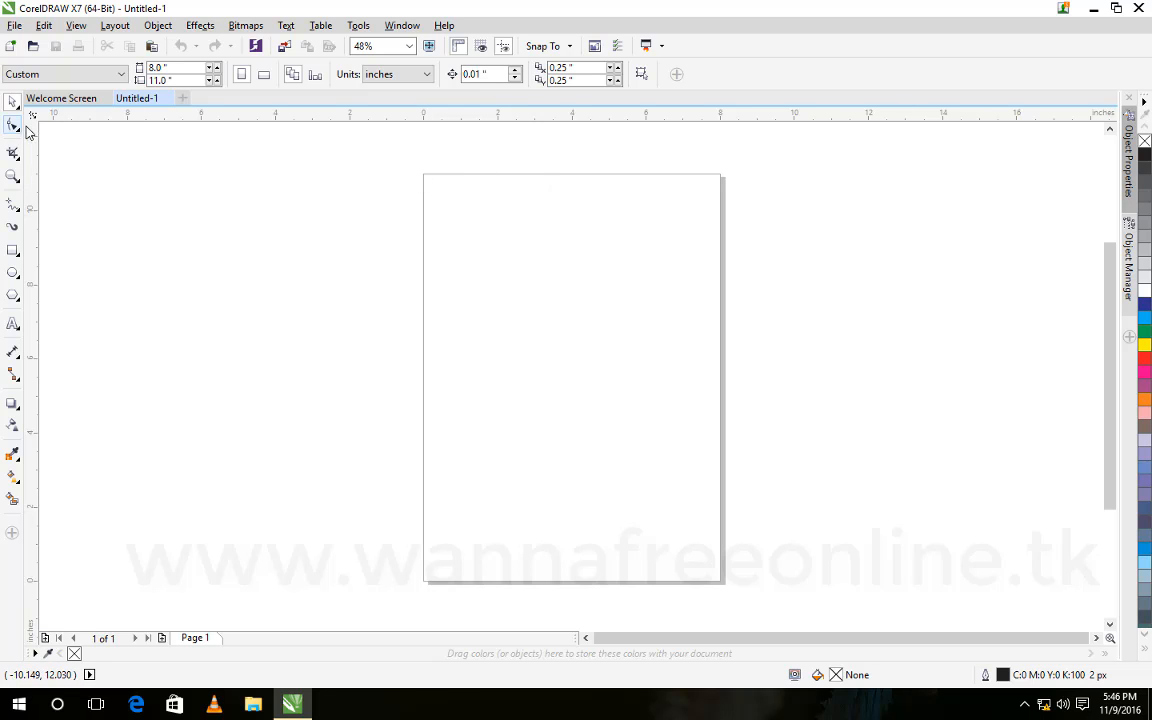
Draw a rectangle about 6.8 by 3.2 inches across the middle of the page, overlapping its left edge, and deselect it.
click(13, 251)
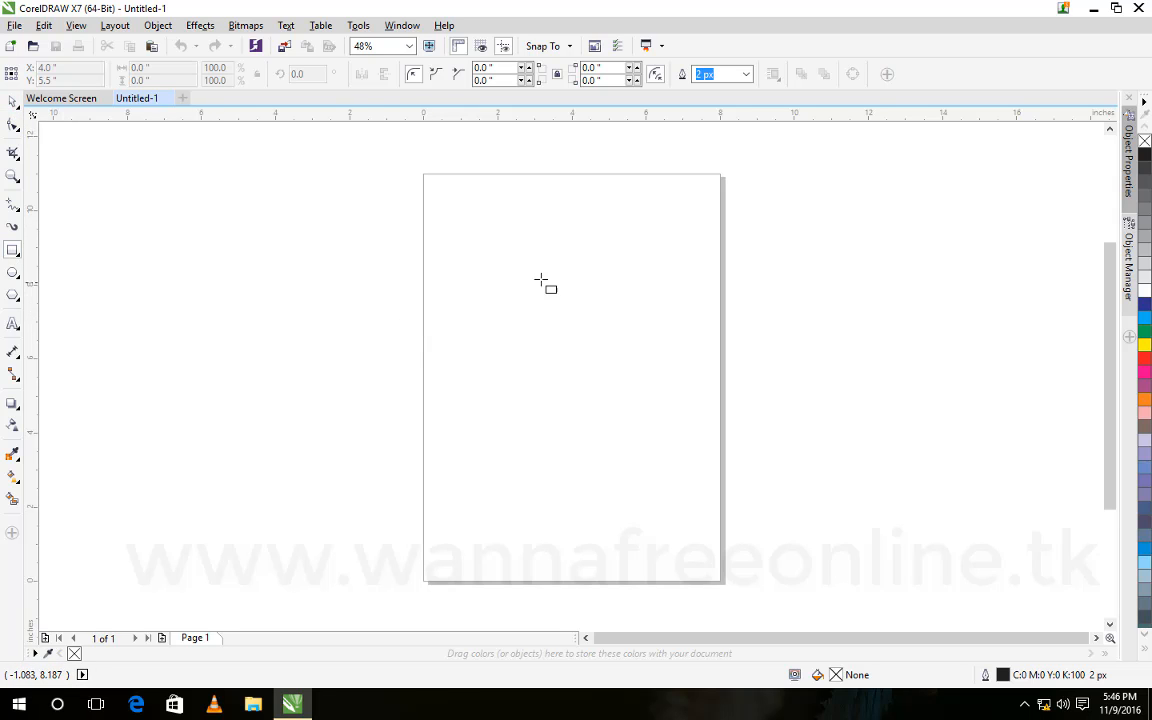
drag(418, 292, 669, 409)
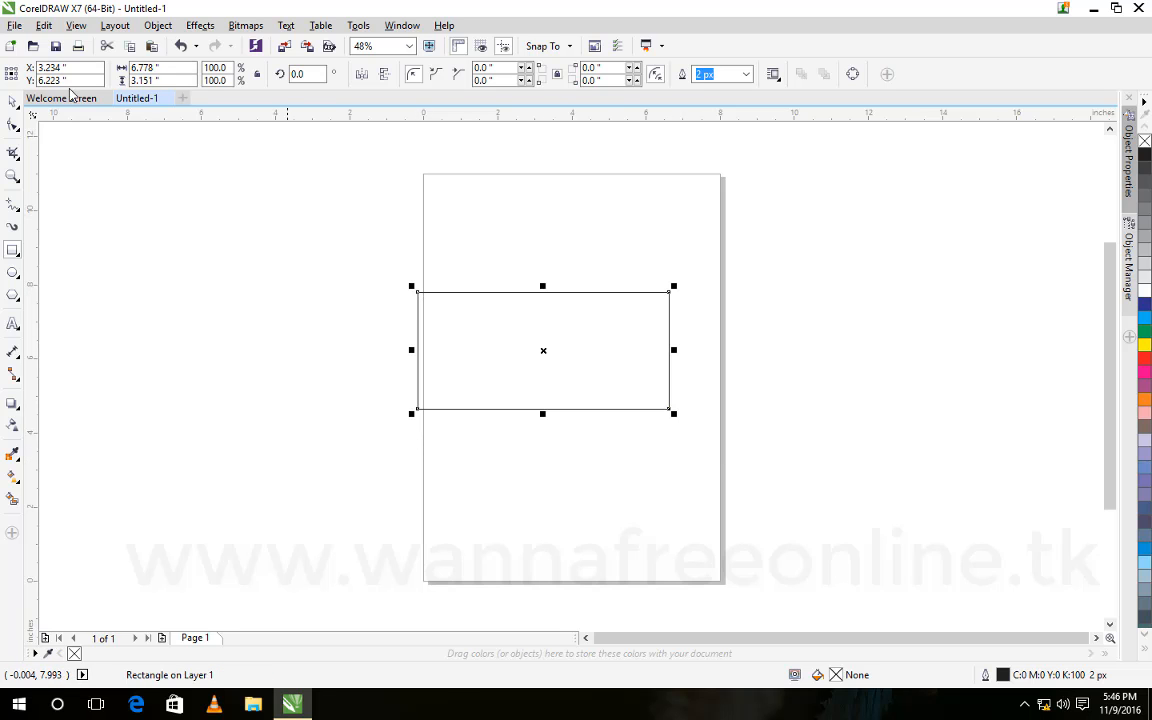
click(13, 103)
click(348, 247)
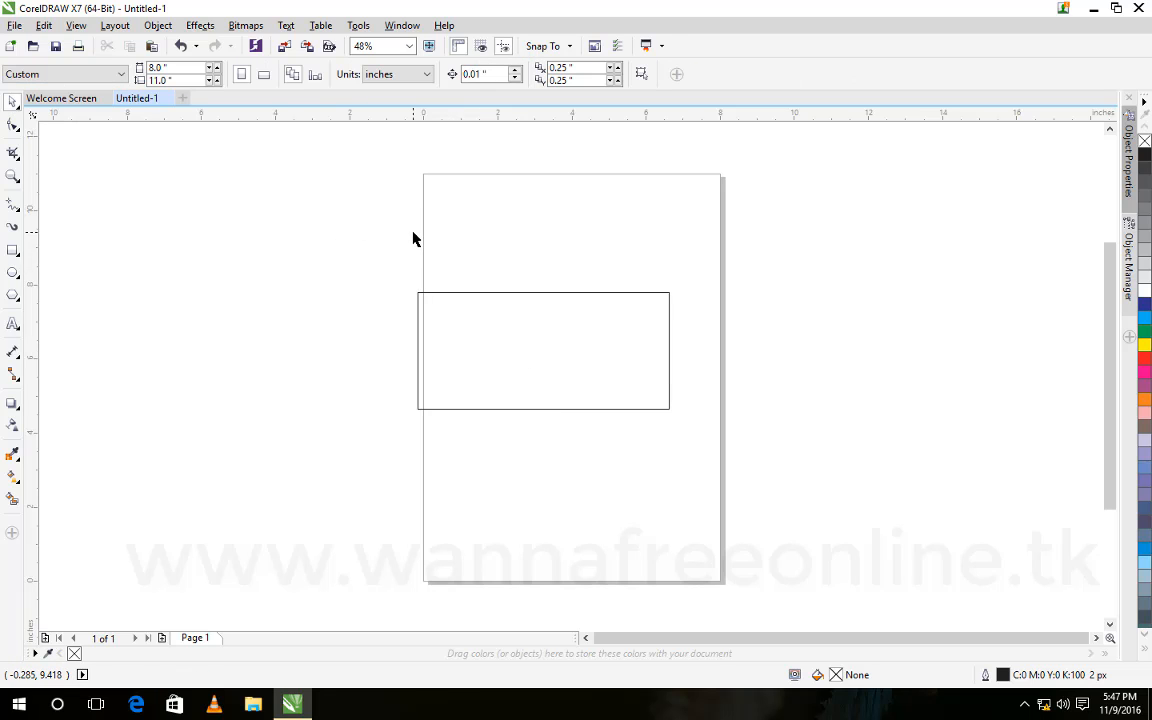
Move the rectangle inside the page's upper part, centred at about X 4.2, Y 9.1 inches, and deselect it.
click(528, 294)
drag(528, 304, 545, 160)
click(815, 365)
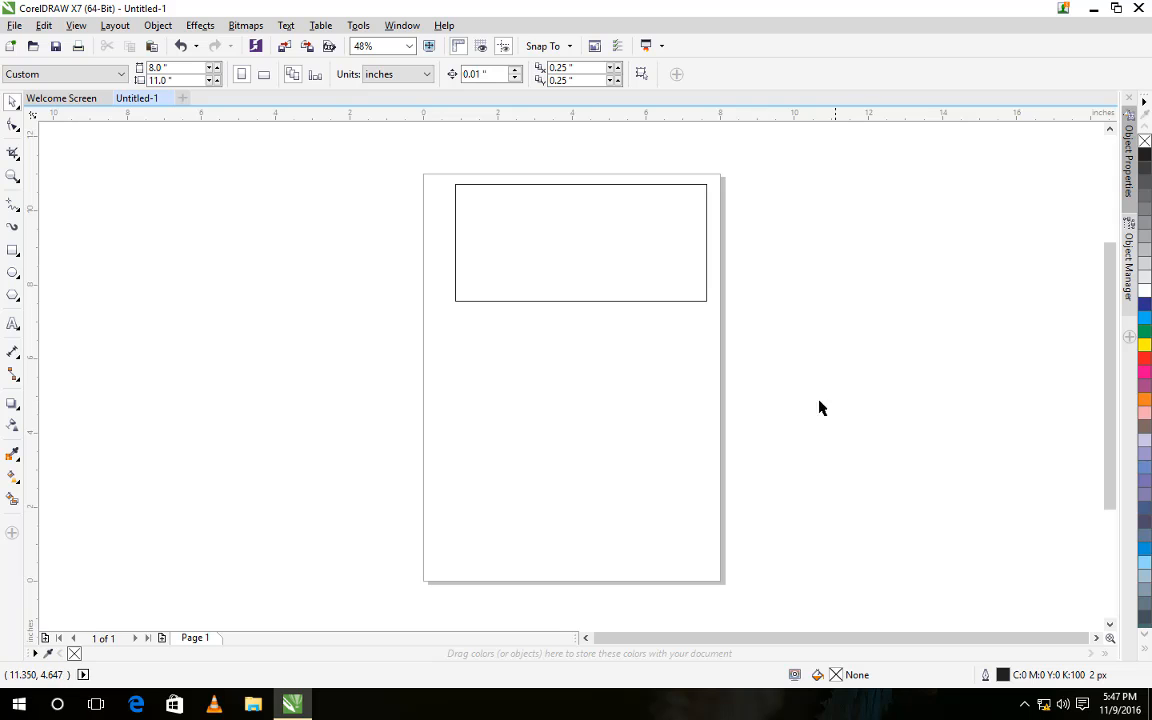
Draw two smaller rectangles below the large one: one crossing the page's left edge, the other about 2.5 by 2.1 inches inside the page.
click(13, 250)
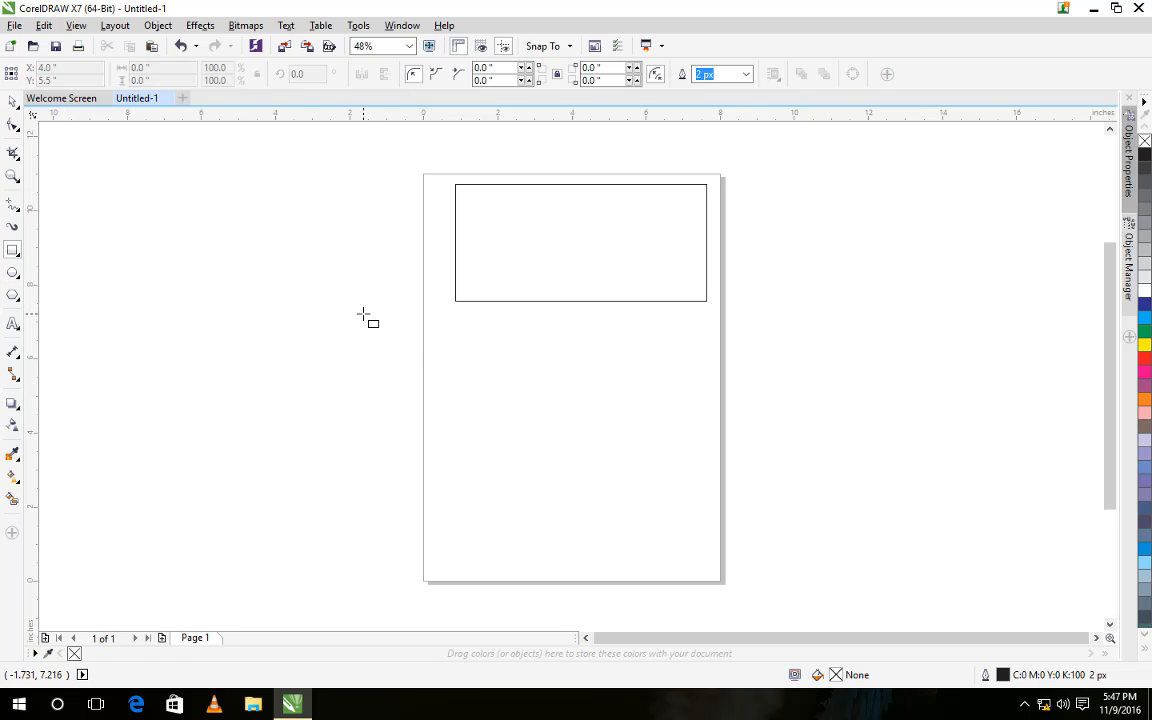
mouse_move(363, 314)
mouse_down()
mouse_move(488, 388)
mouse_move(478, 406)
mouse_up()
drag(574, 336, 668, 414)
click(13, 101)
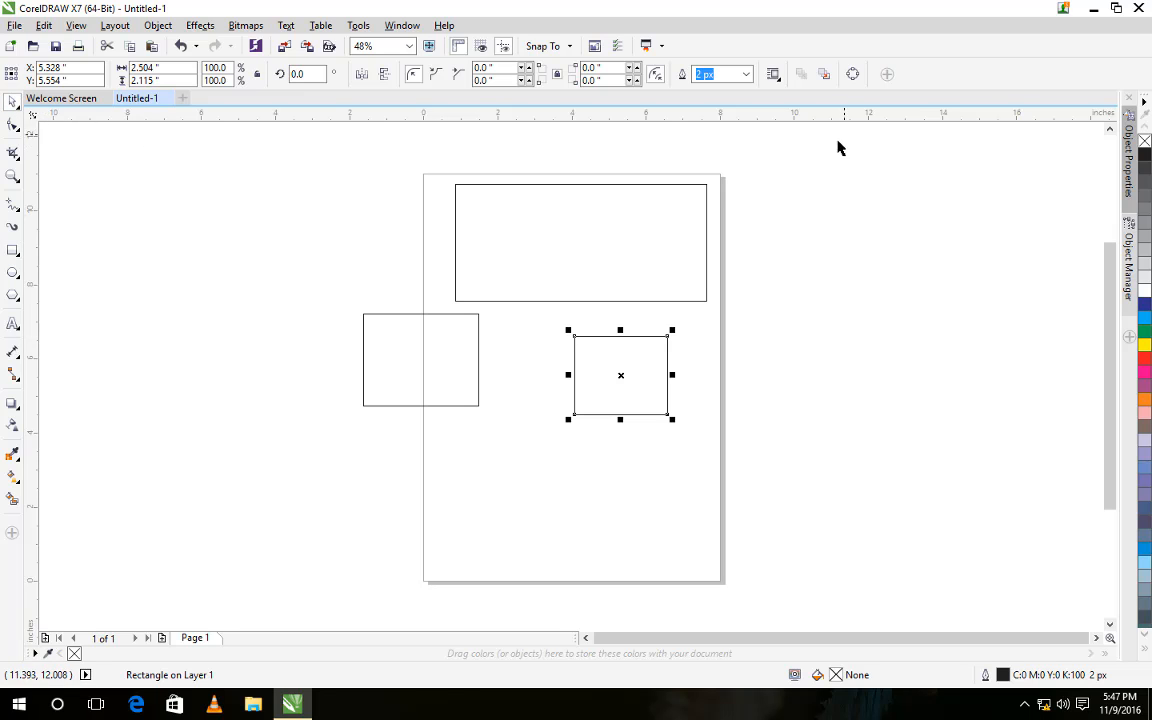
click(820, 153)
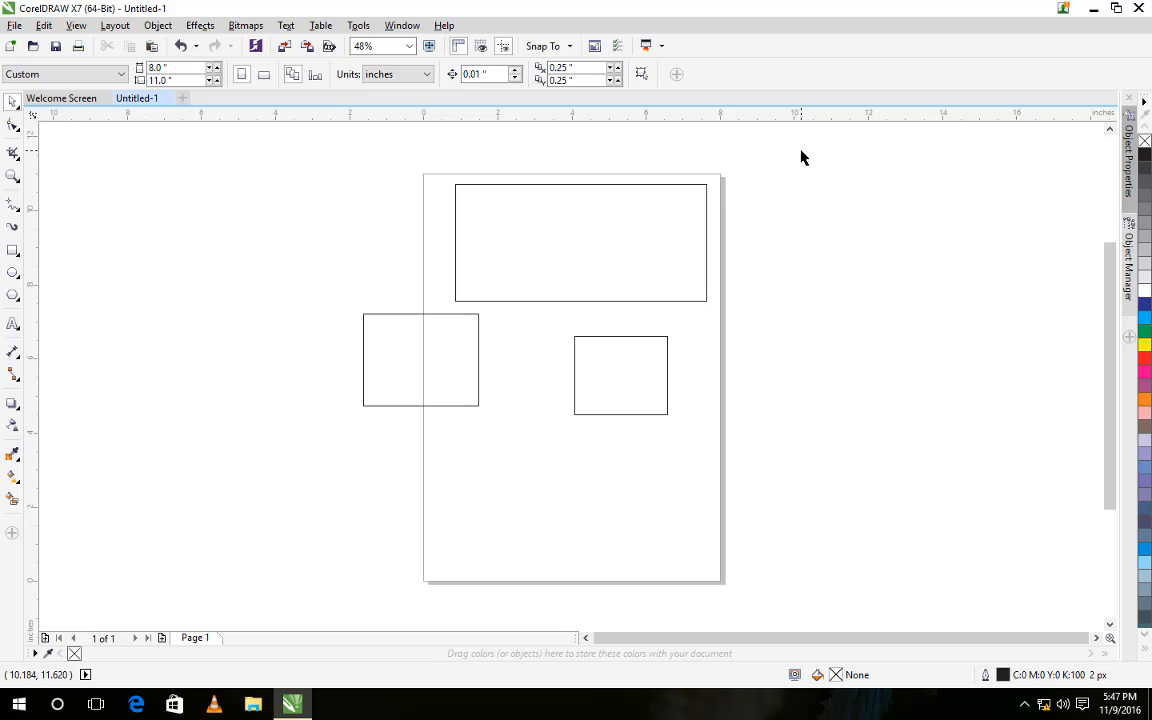
Marquee-select the large rectangle and the small one inside the page, excluding the one crossing the page edge, and clear the selection.
drag(798, 150, 438, 443)
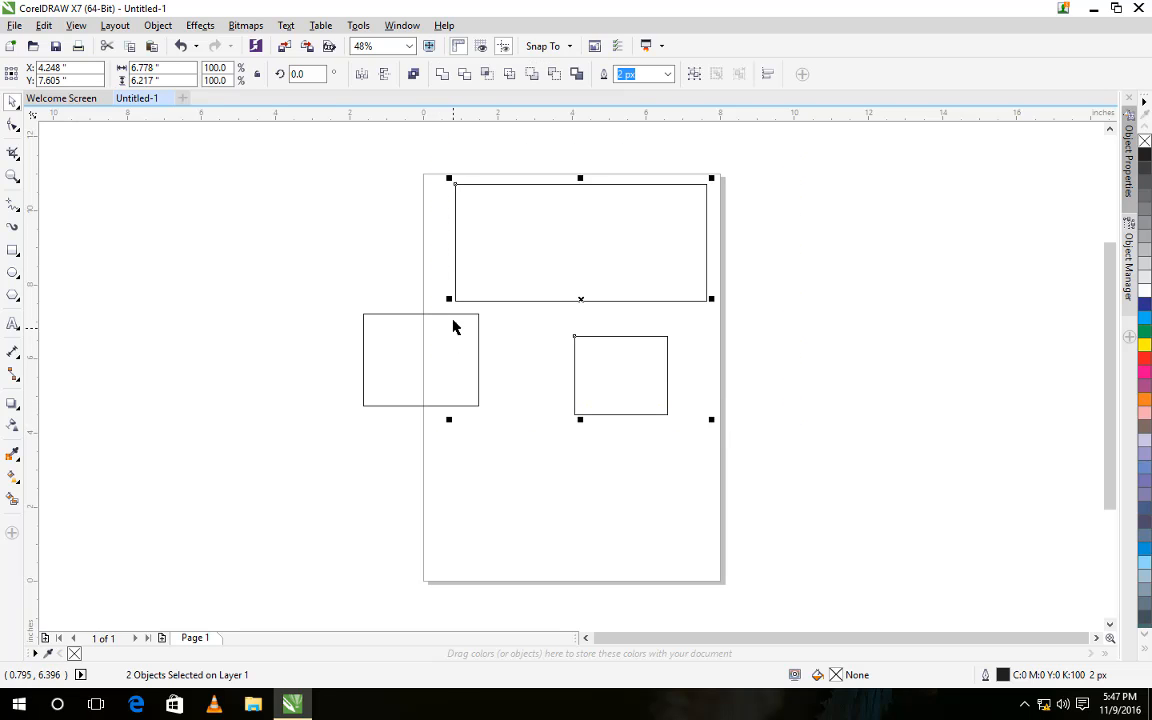
click(787, 143)
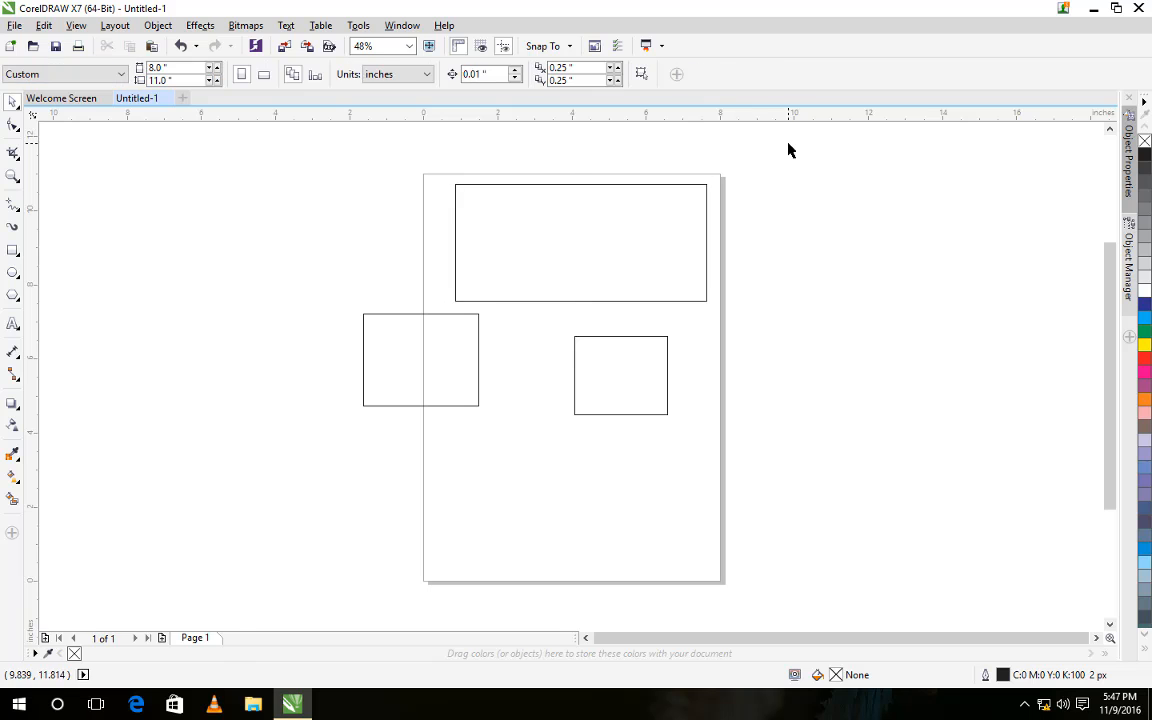
drag(730, 157, 429, 443)
click(417, 154)
Scale the large rectangle proportionally from its two upper corners to about 7.0 by 3.3 inches.
click(541, 185)
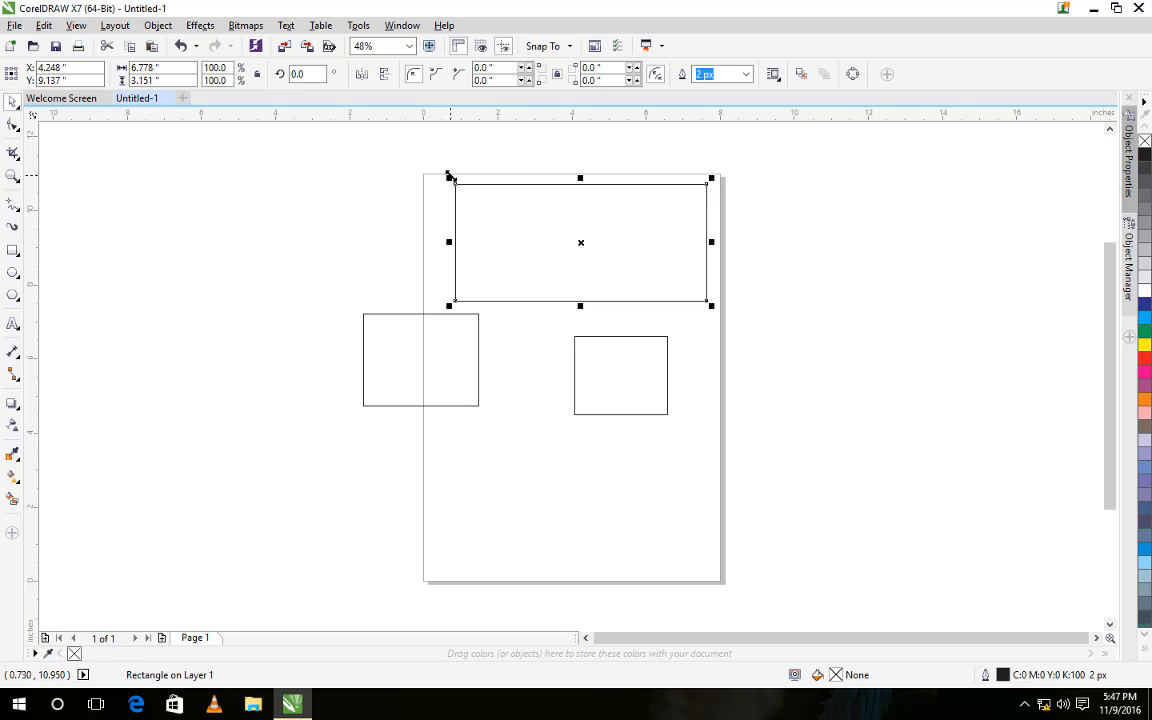
drag(450, 176, 392, 164)
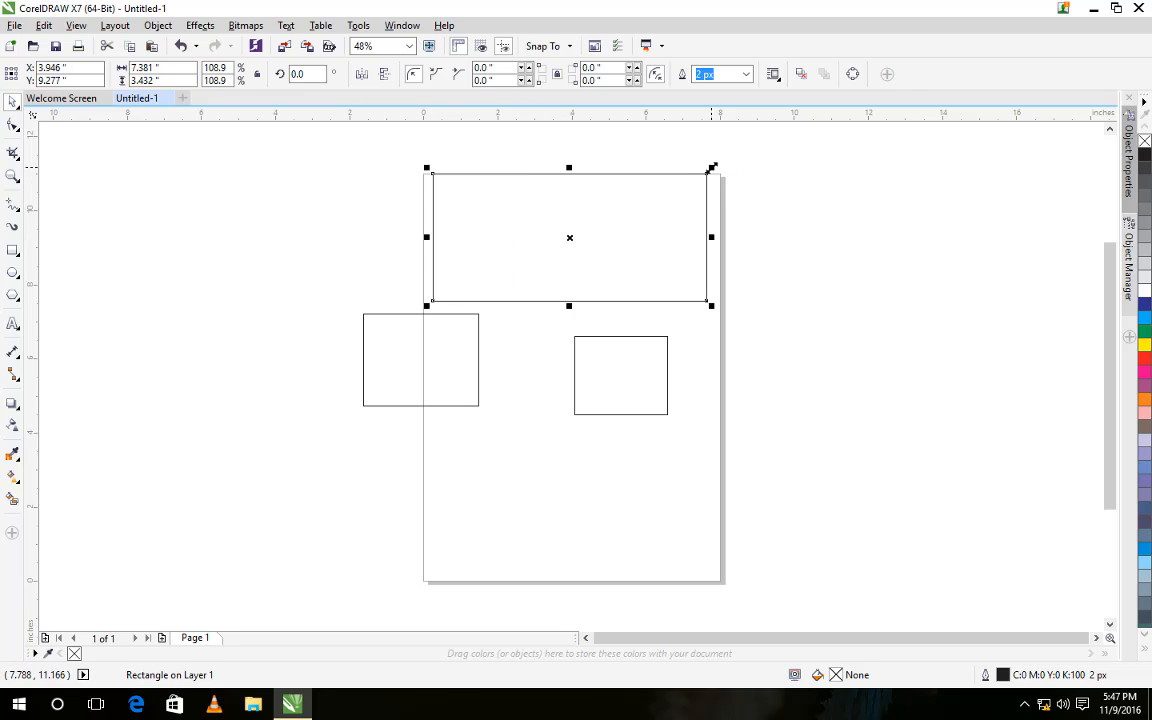
mouse_move(714, 164)
mouse_down()
mouse_move(771, 136)
mouse_move(701, 171)
mouse_up()
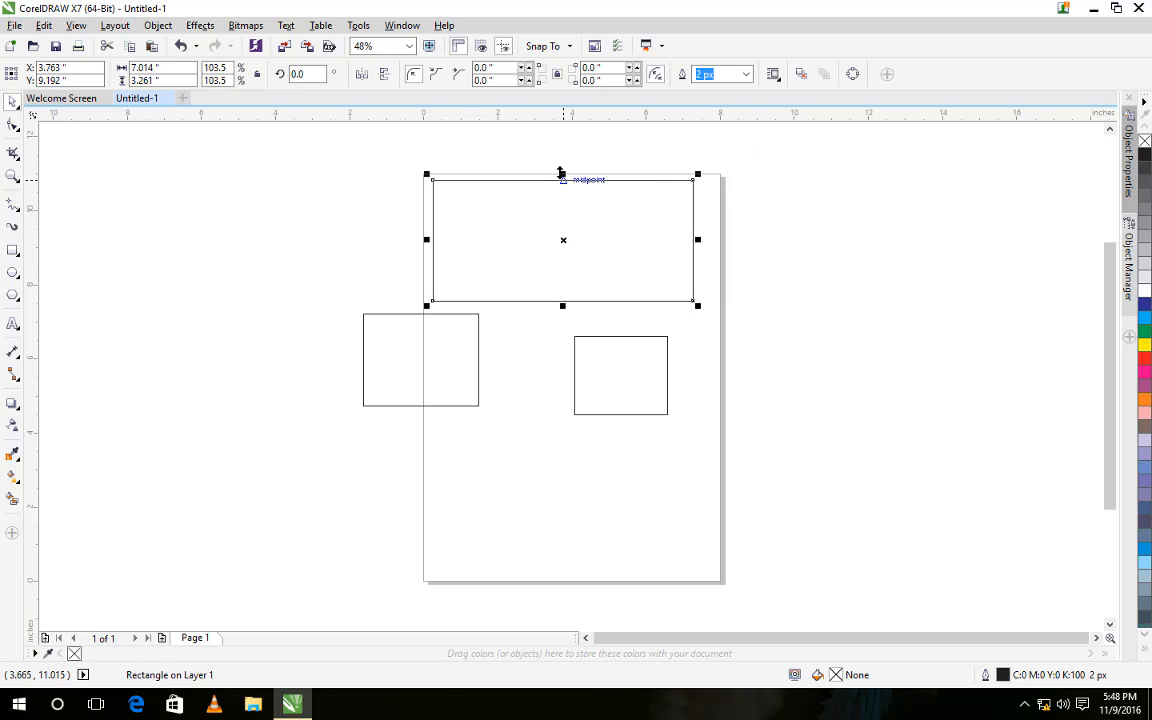
Stretch the large rectangle from its sides to about 6.3 by 3.3 inches and move it up against the page's top edge.
mouse_move(561, 172)
mouse_down()
mouse_move(561, 254)
mouse_move(561, 158)
mouse_up()
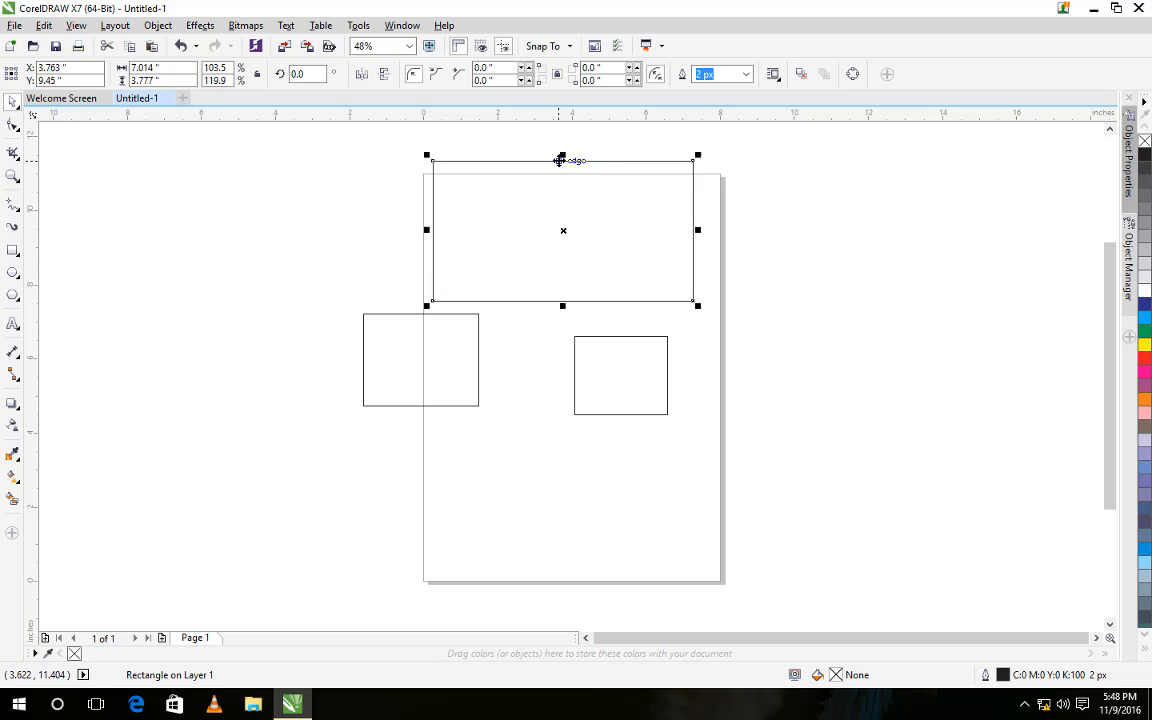
drag(697, 230, 668, 231)
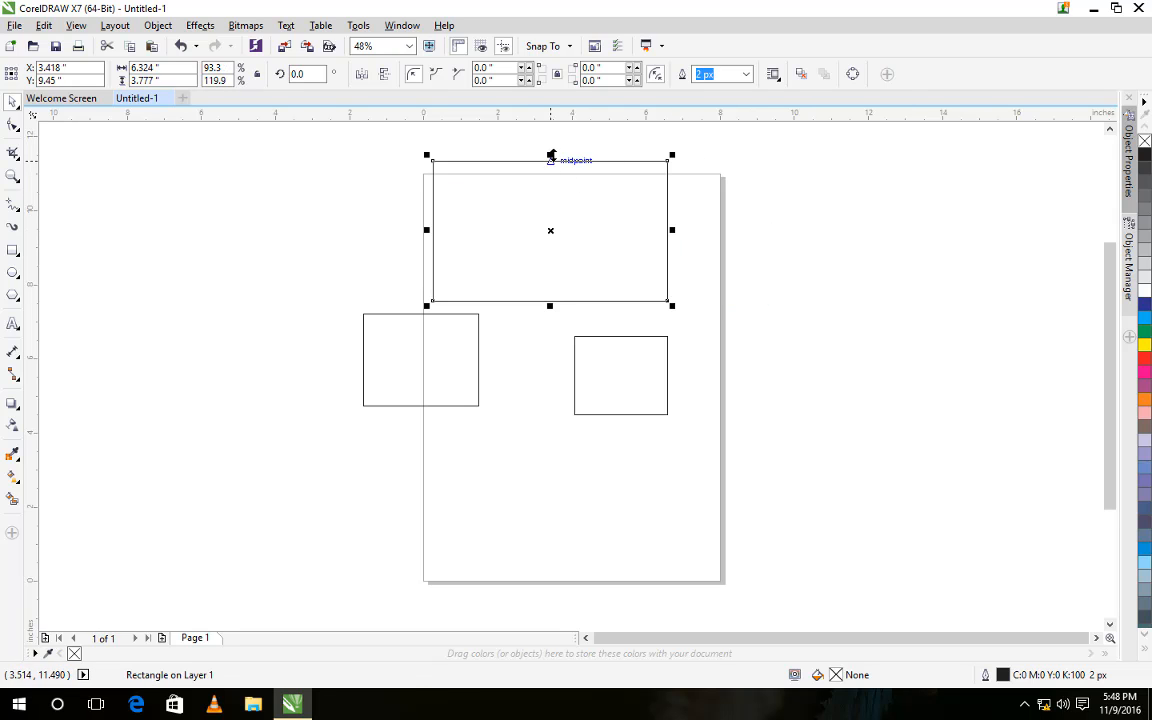
mouse_move(553, 160)
mouse_down()
mouse_move(555, 195)
mouse_move(555, 180)
mouse_up()
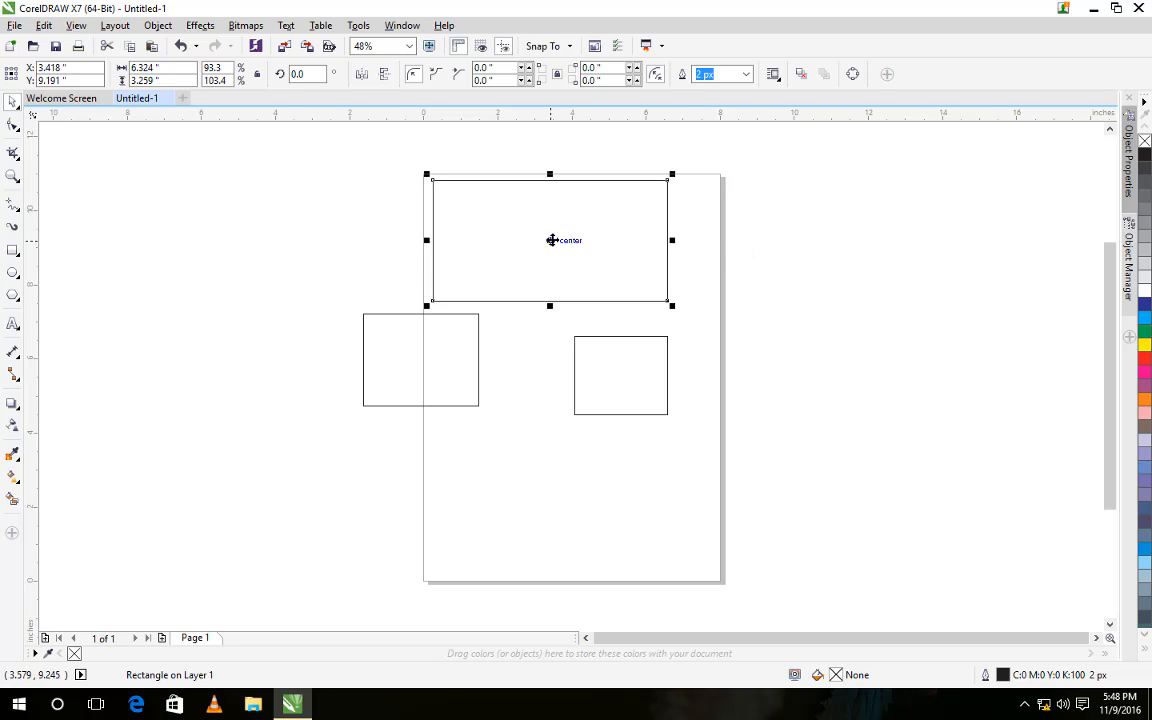
mouse_move(551, 241)
mouse_down()
mouse_move(332, 234)
mouse_move(566, 234)
mouse_up()
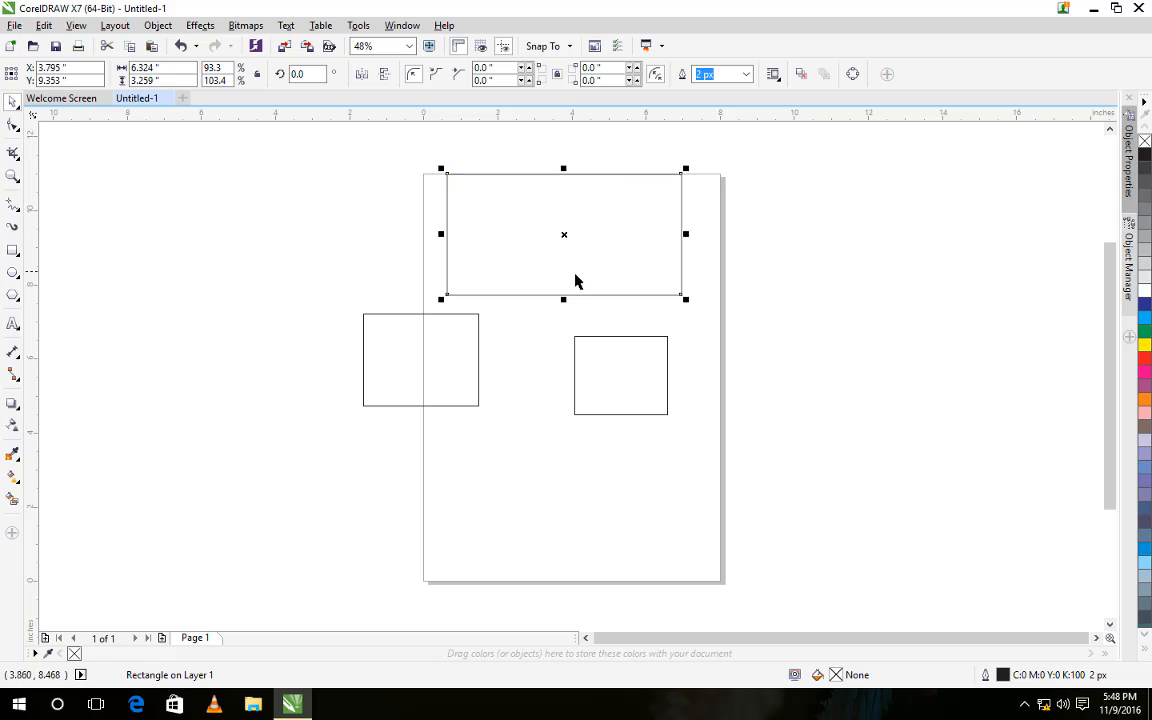
Try rotating the large rectangle about its centre and skewing its top edge sideways, restoring the upright shape each time.
click(565, 233)
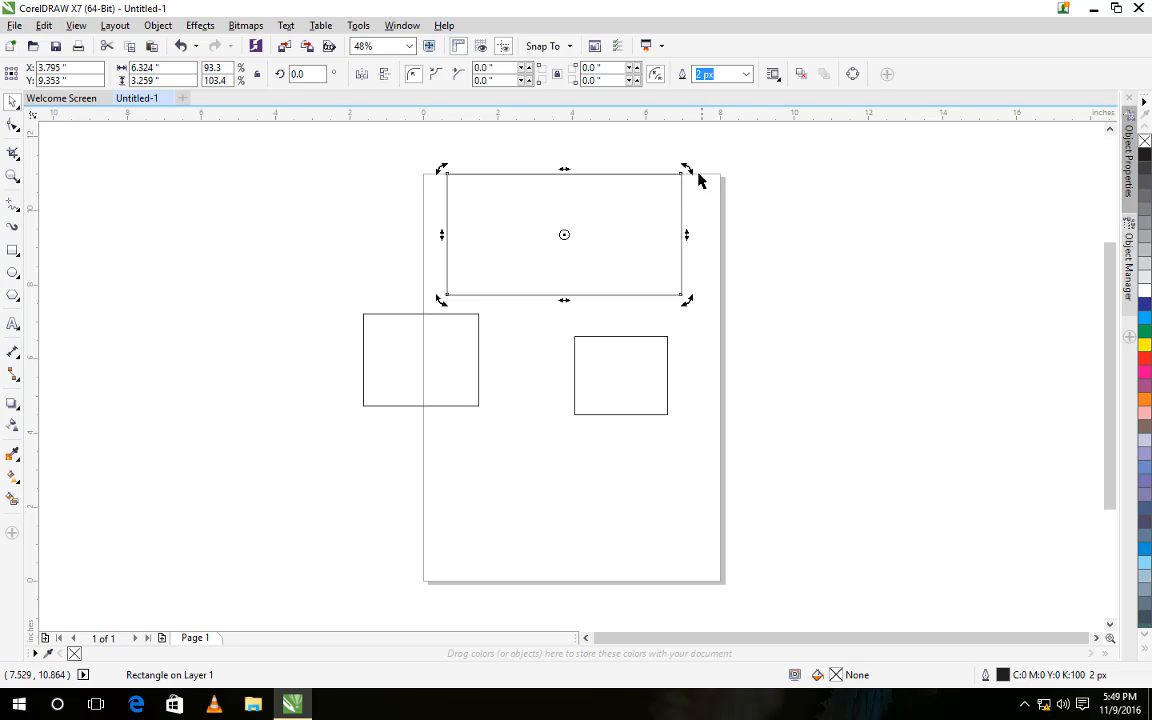
drag(688, 170, 685, 148)
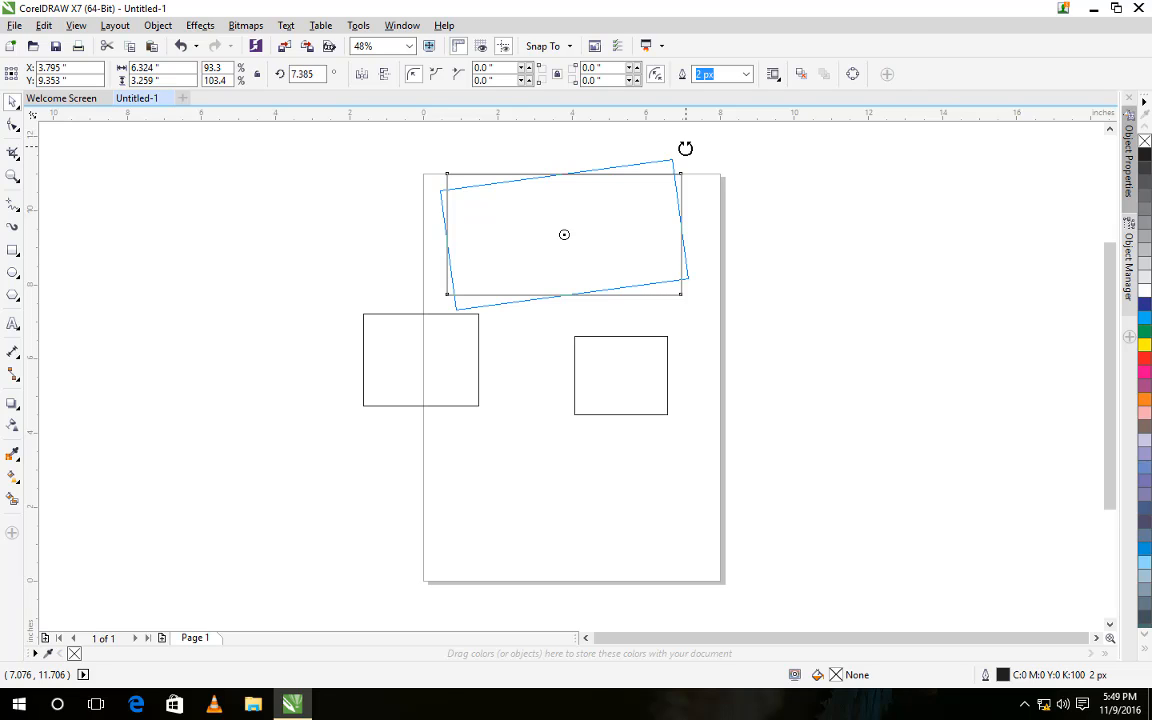
drag(685, 148, 669, 178)
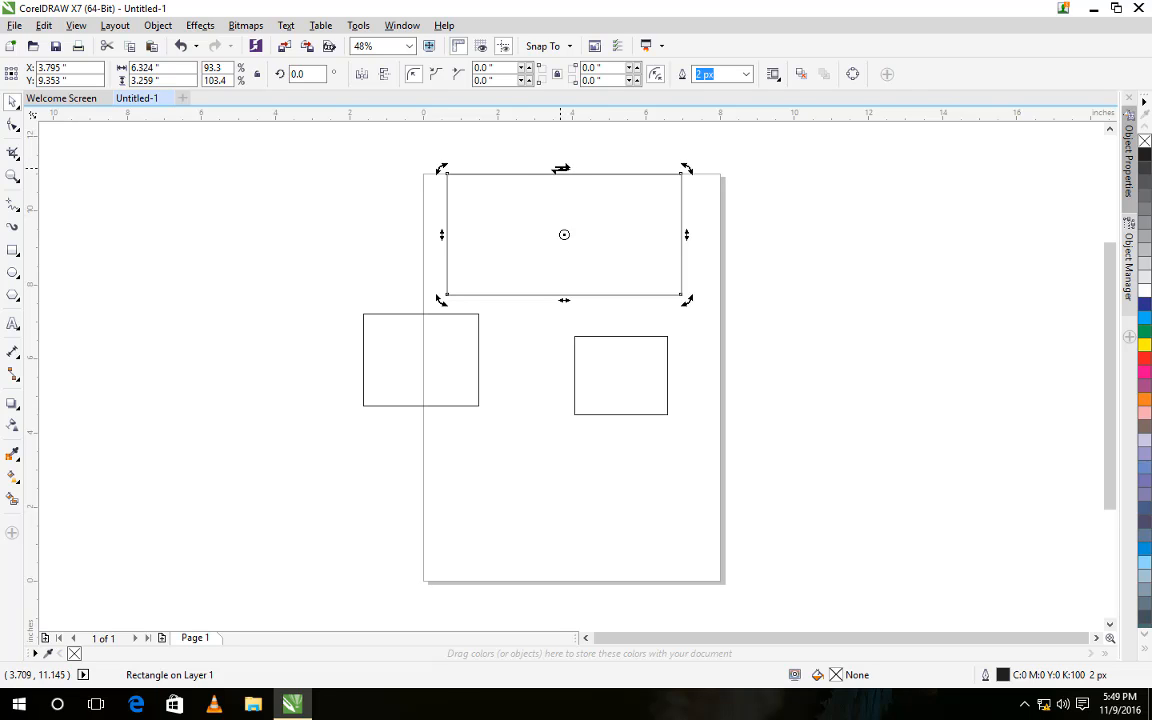
mouse_move(562, 168)
mouse_down()
mouse_move(419, 175)
mouse_move(586, 172)
mouse_move(565, 258)
mouse_move(530, 275)
mouse_move(615, 201)
mouse_move(427, 185)
mouse_move(429, 159)
mouse_move(427, 170)
mouse_up()
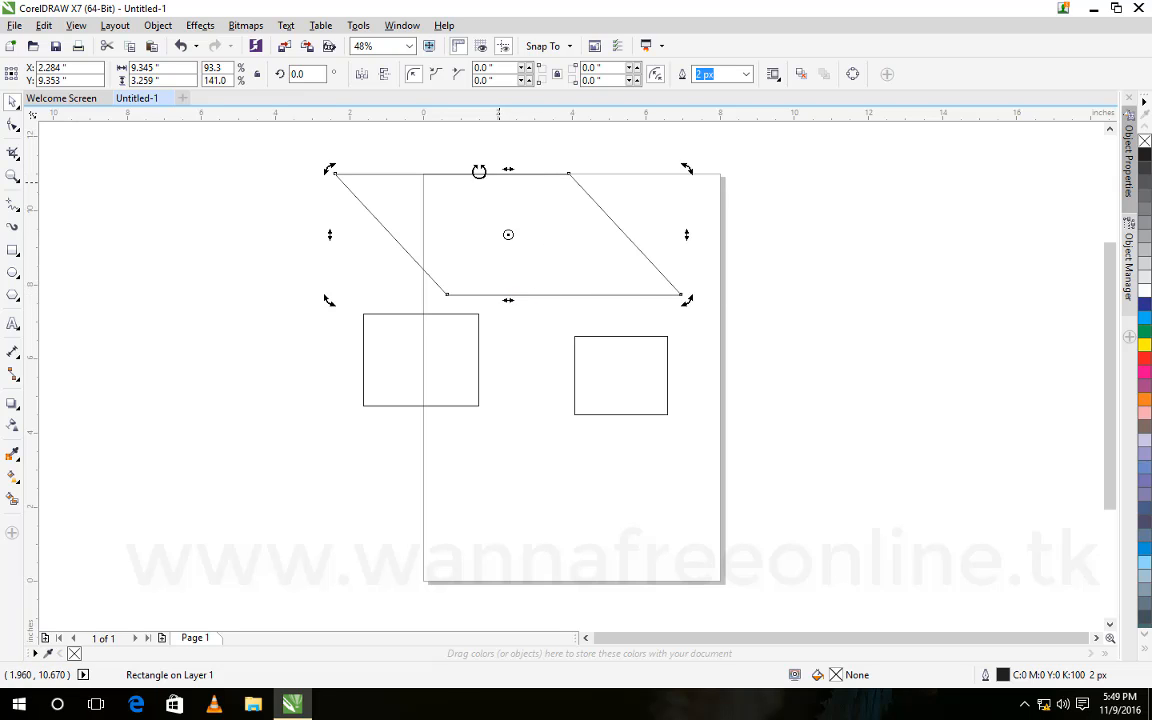
drag(513, 172, 623, 170)
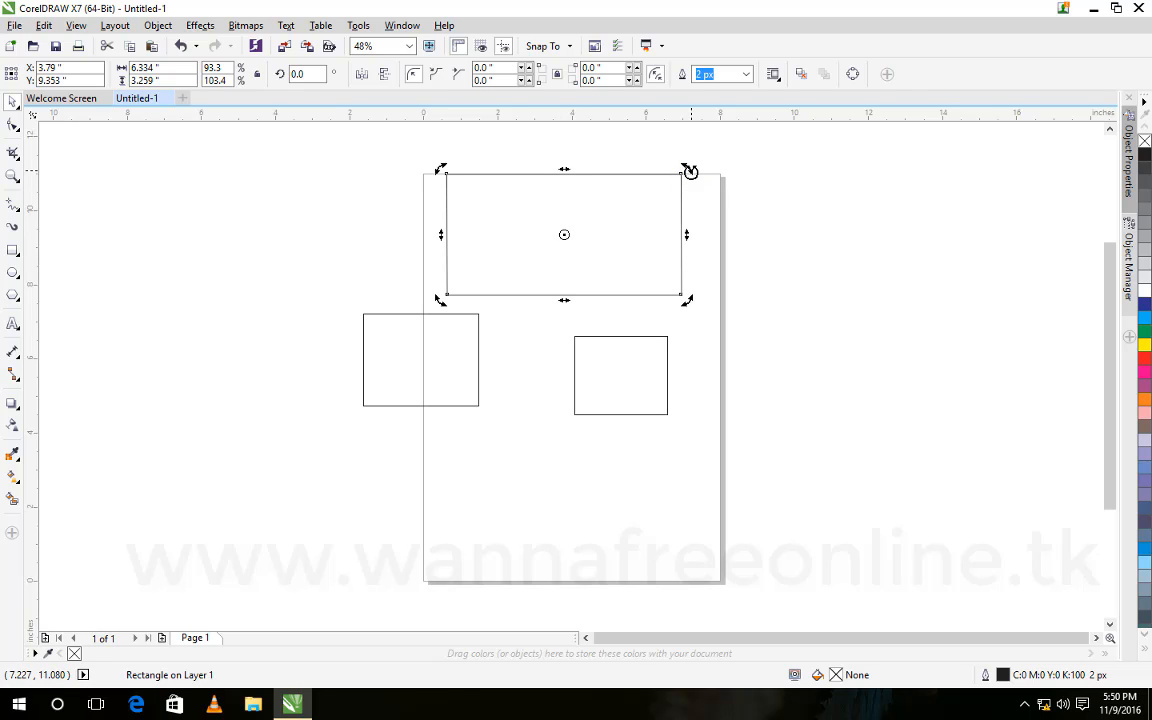
Rotate the large rectangle to about 180.1°, using its lower-left corner as a pivot, and return the rotation centre to the middle.
drag(690, 172, 491, 270)
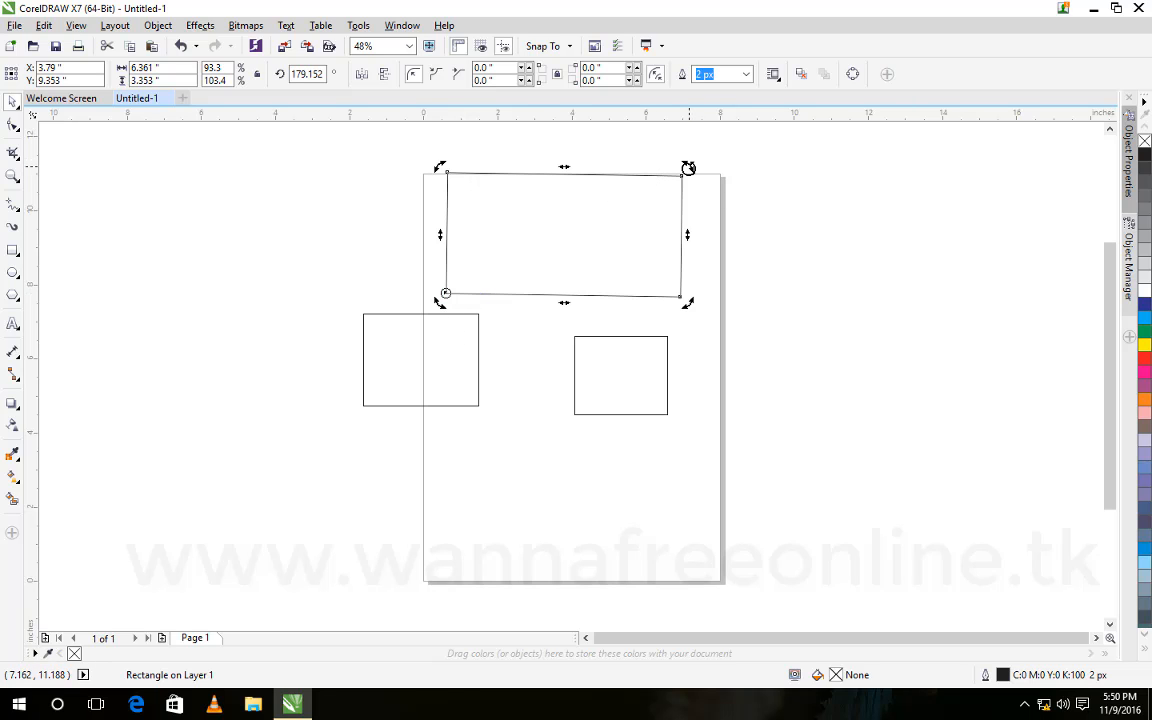
drag(688, 167, 470, 337)
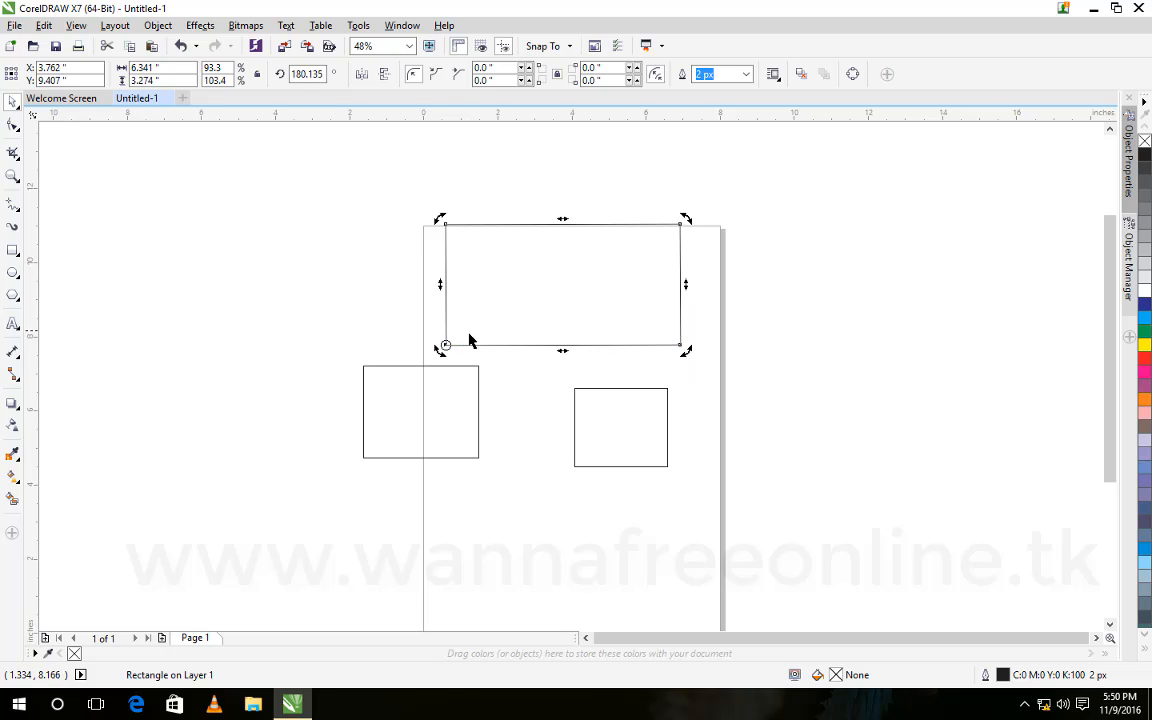
click(445, 344)
click(445, 344)
drag(524, 297, 562, 287)
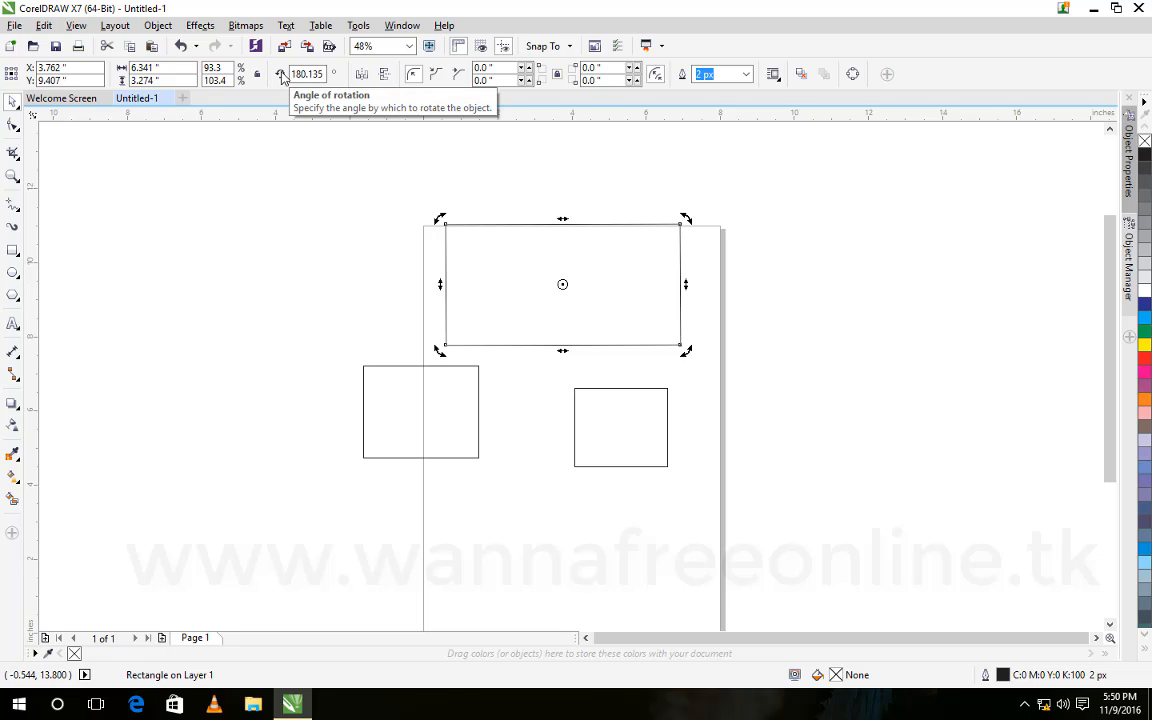
Set the large rectangle's angle of rotation to exactly 180°.
drag(295, 73, 326, 73)
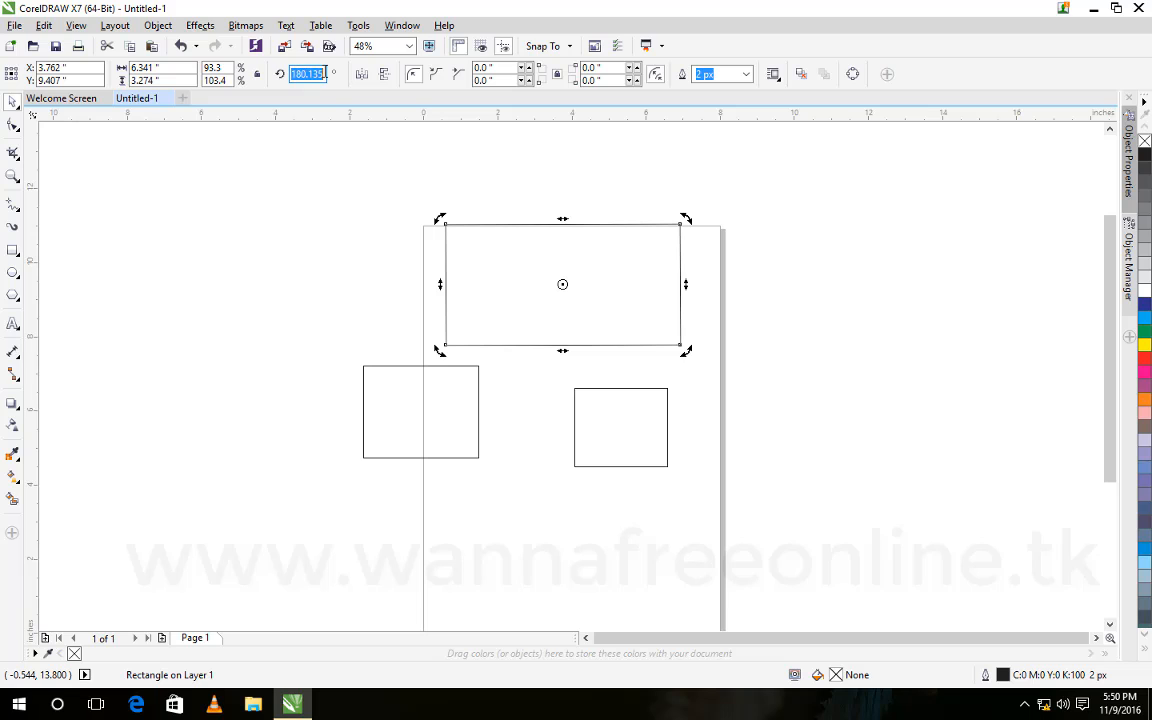
text(1)
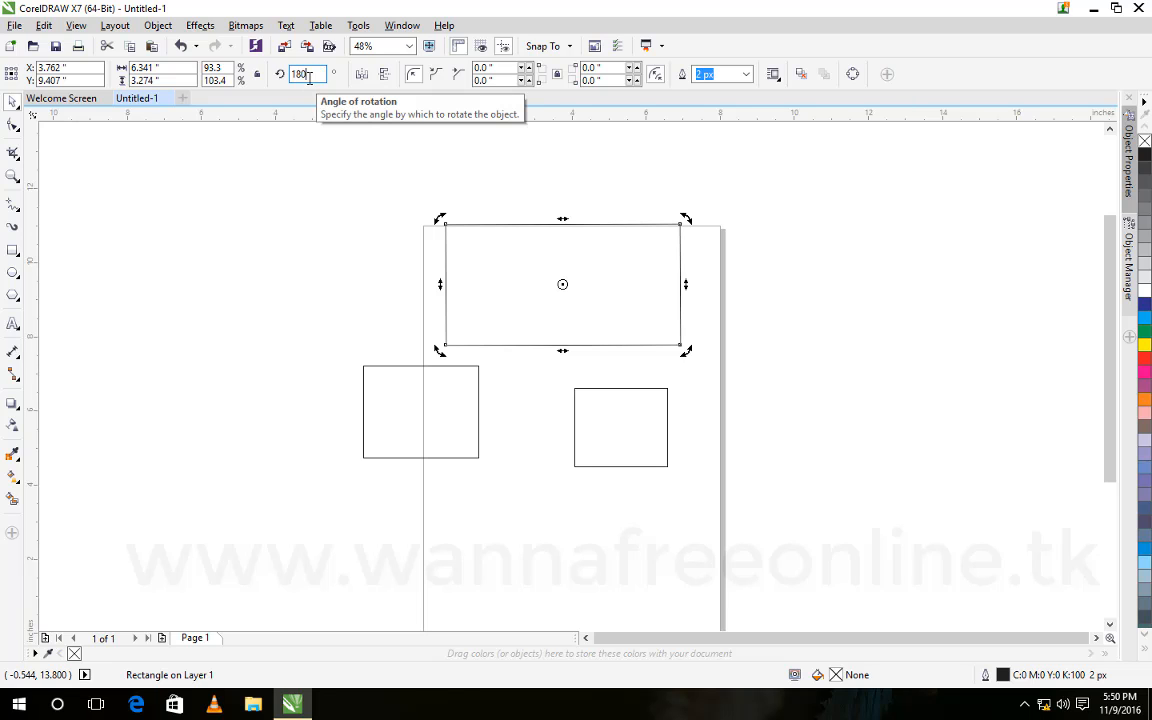
text(80)
key(Return)
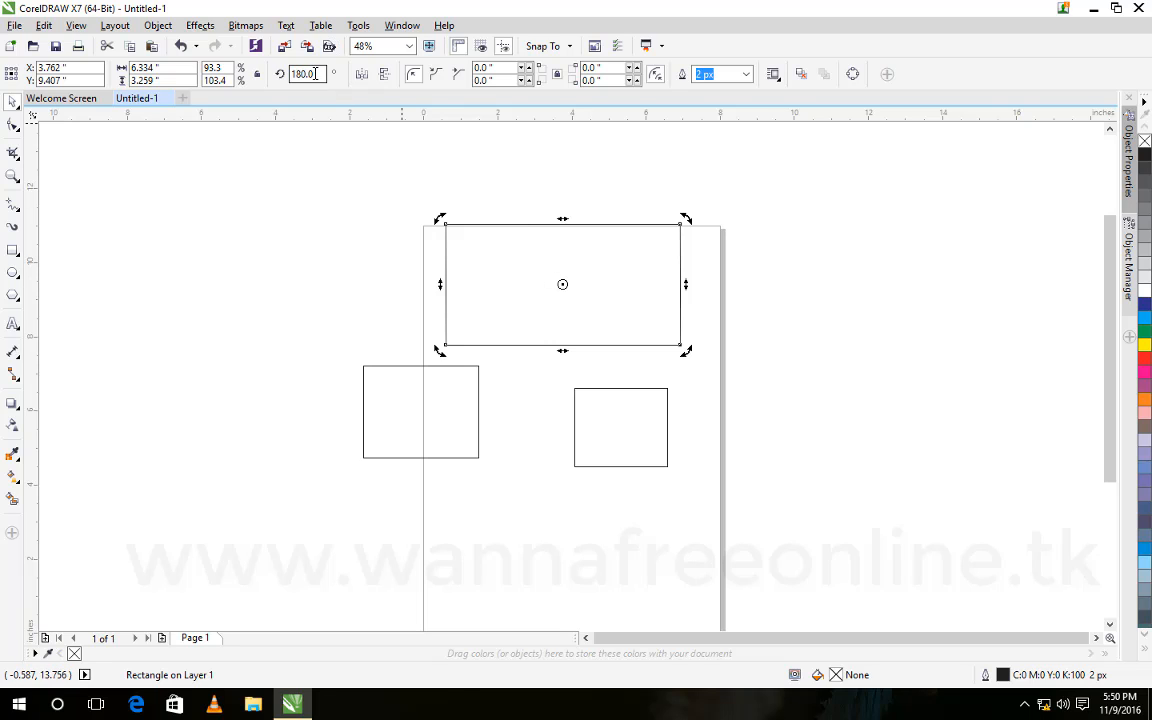
drag(316, 73, 289, 73)
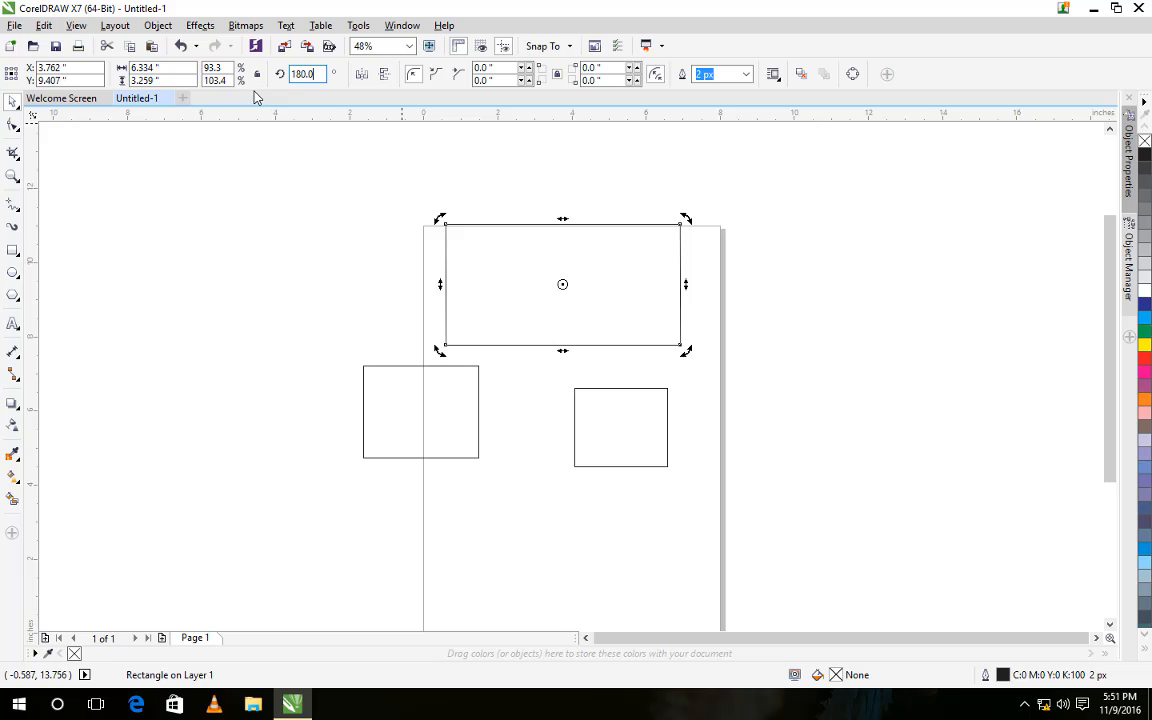
click(164, 67)
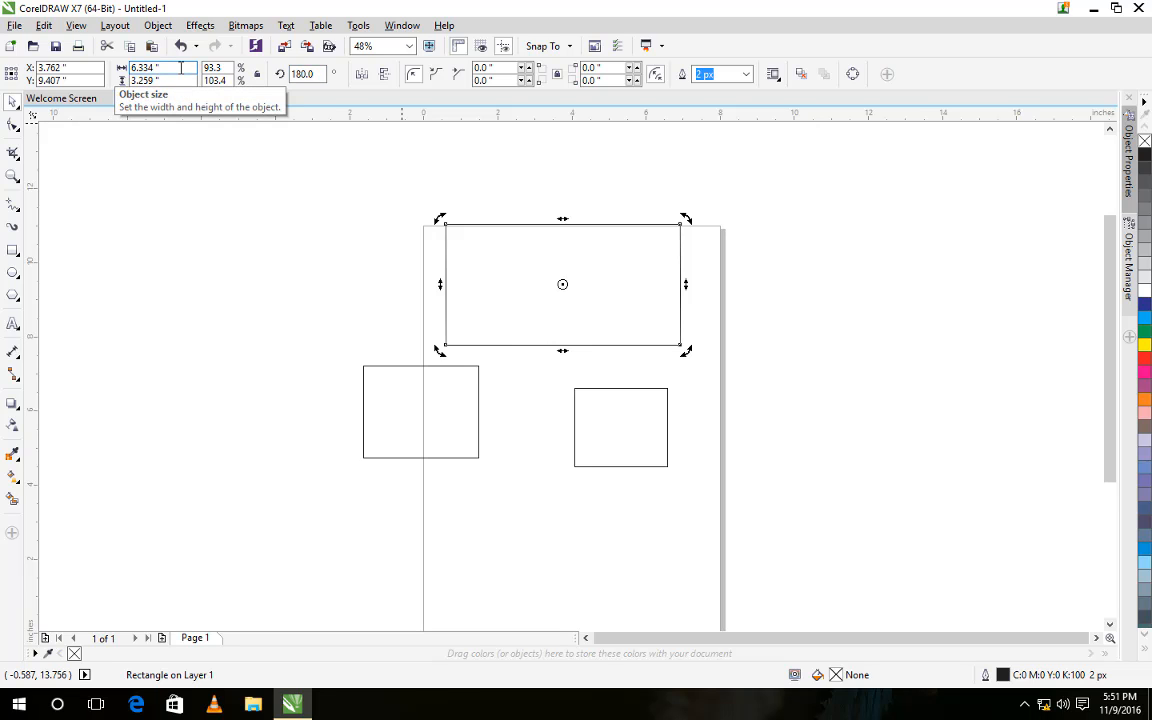
Move the large rectangle to the page's left edge, centred at about X 3.2, Y 9.4 inches.
click(558, 283)
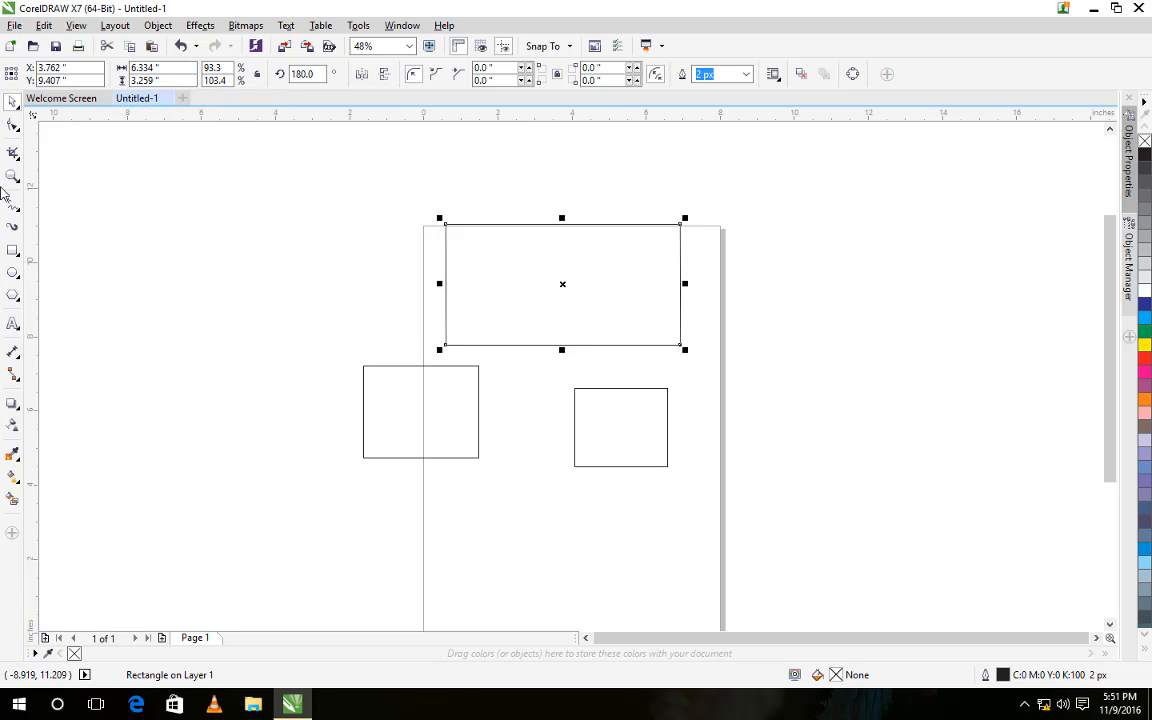
drag(560, 283, 543, 286)
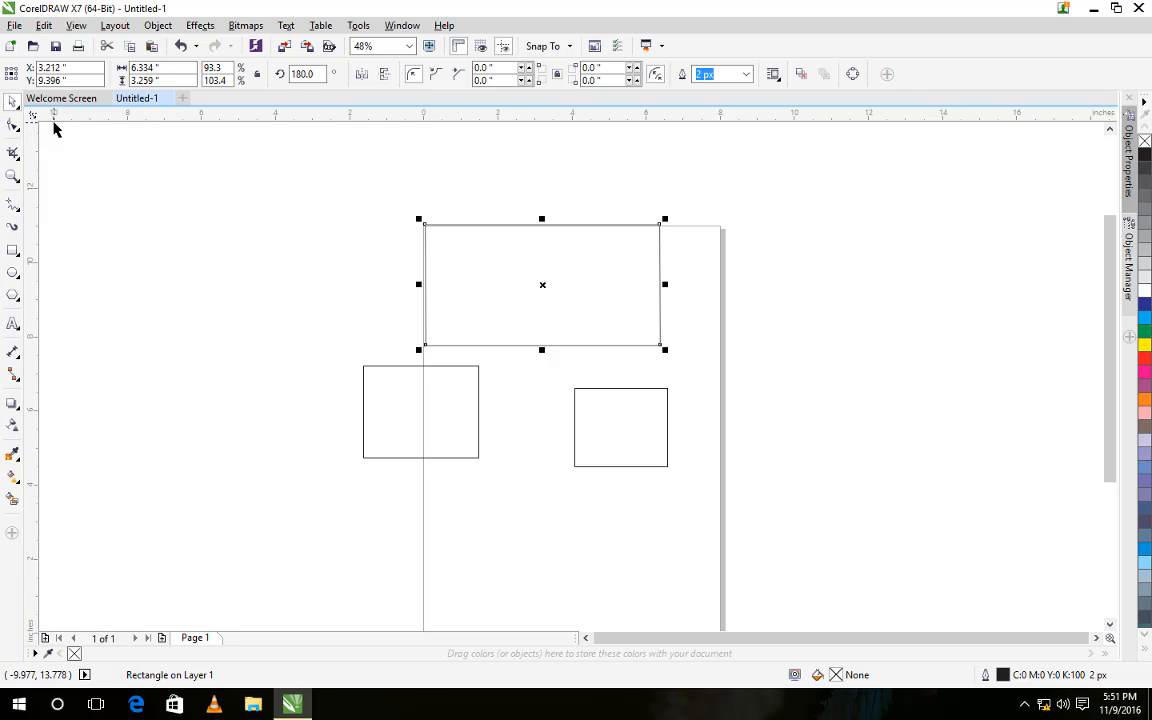
click(18, 111)
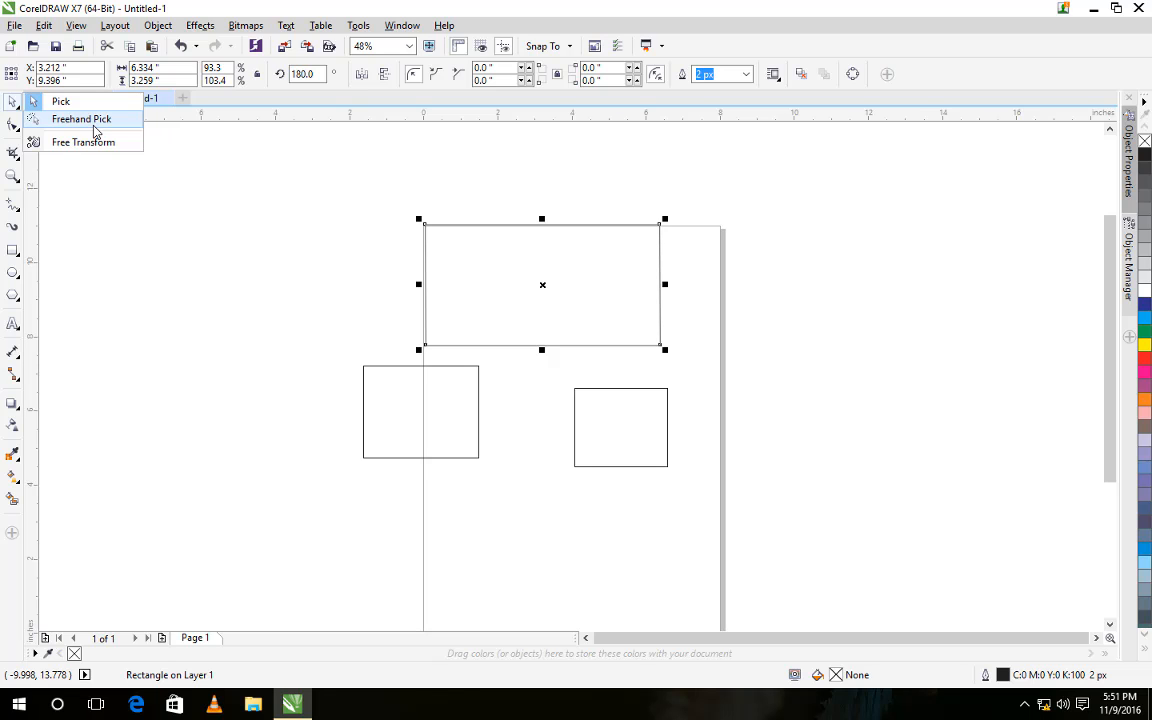
click(94, 125)
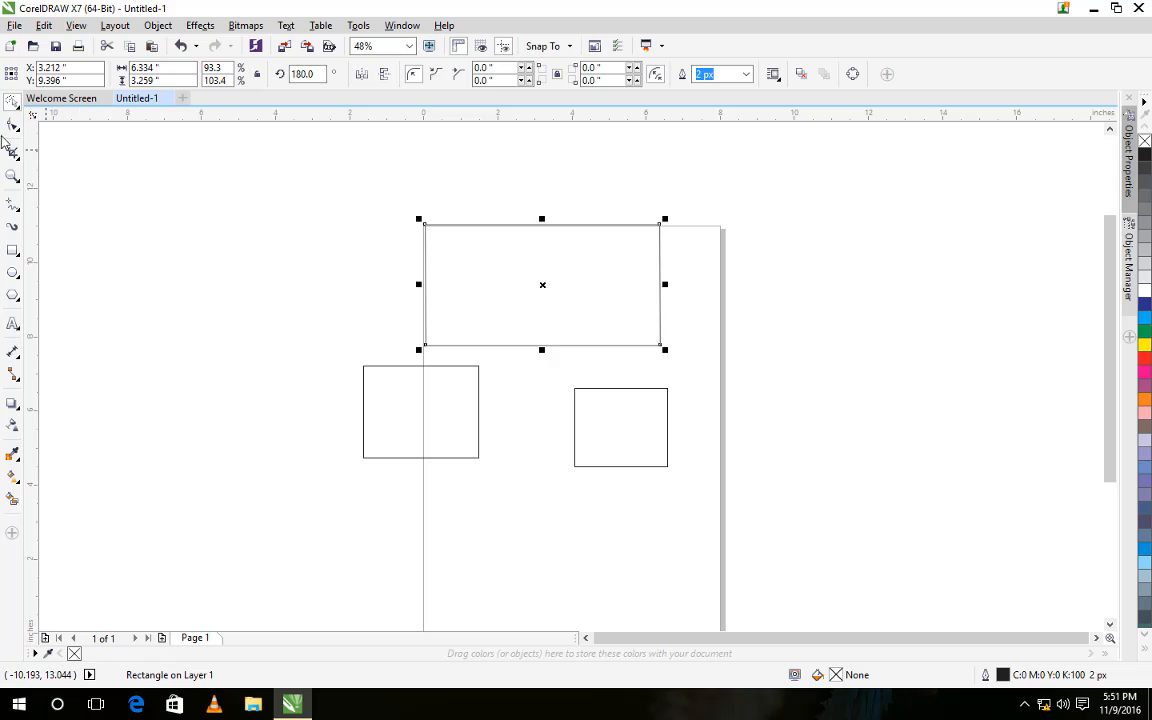
click(12, 101)
click(30, 101)
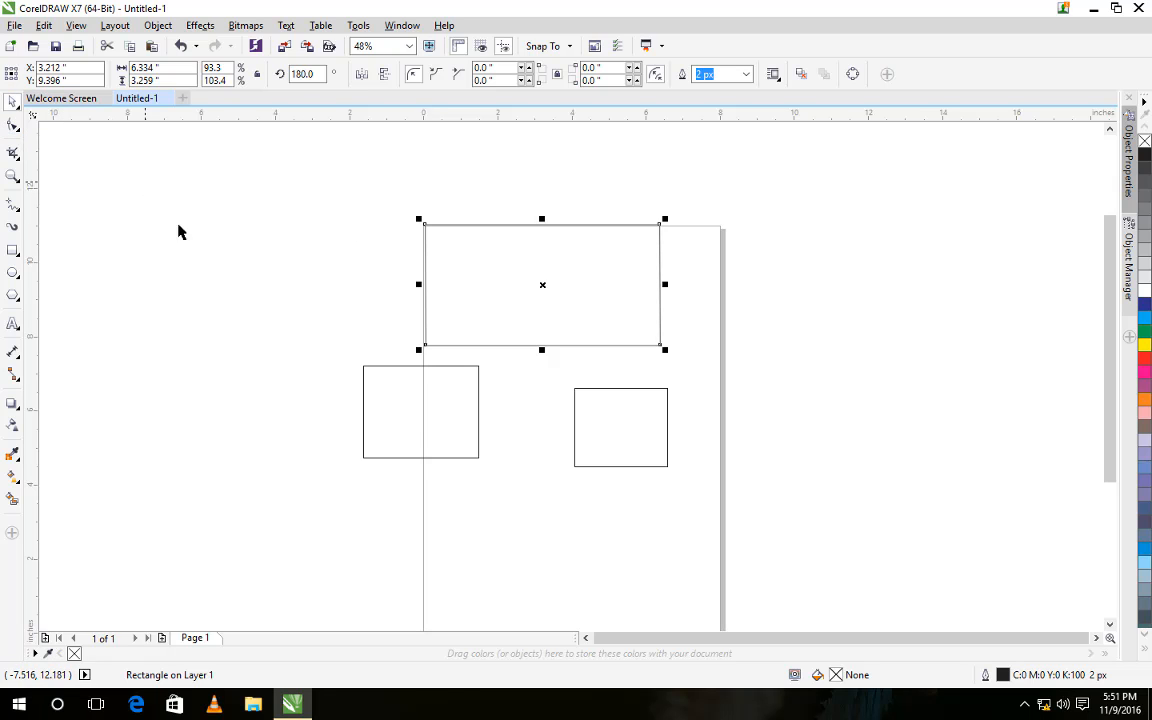
Move the left small rectangle inside the page to about X 2.1, Y 6.0 inches and the right one to about X 5.3, Y 6.4.
click(429, 425)
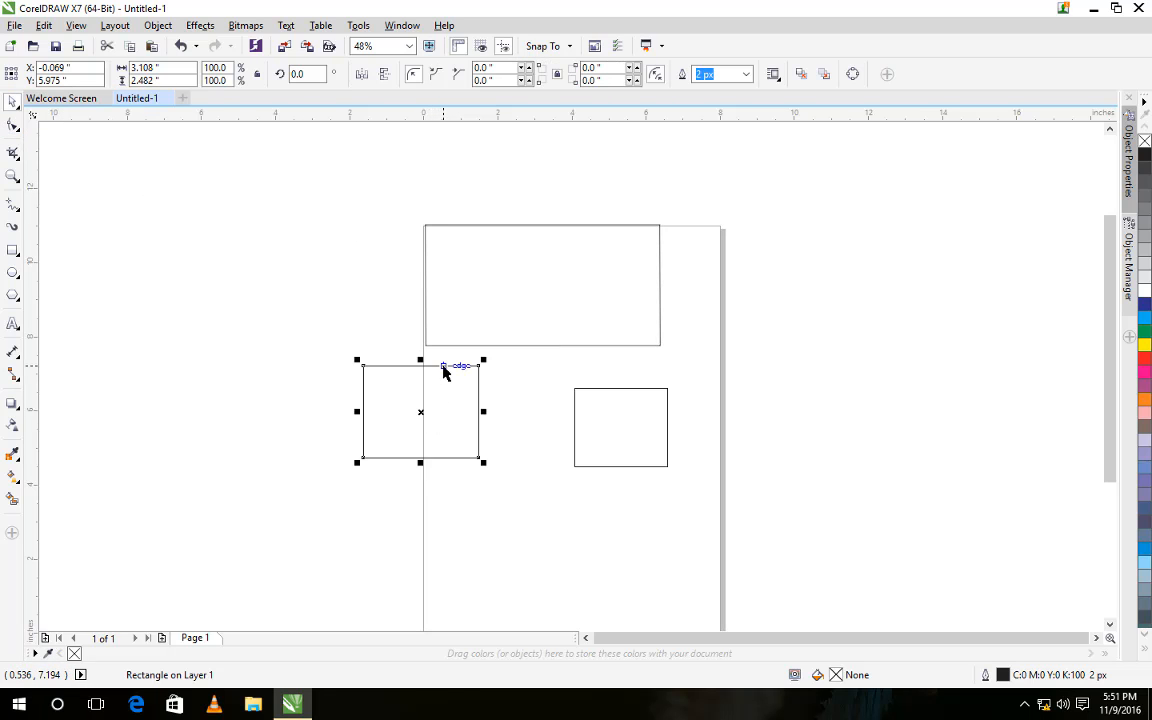
drag(442, 367, 523, 366)
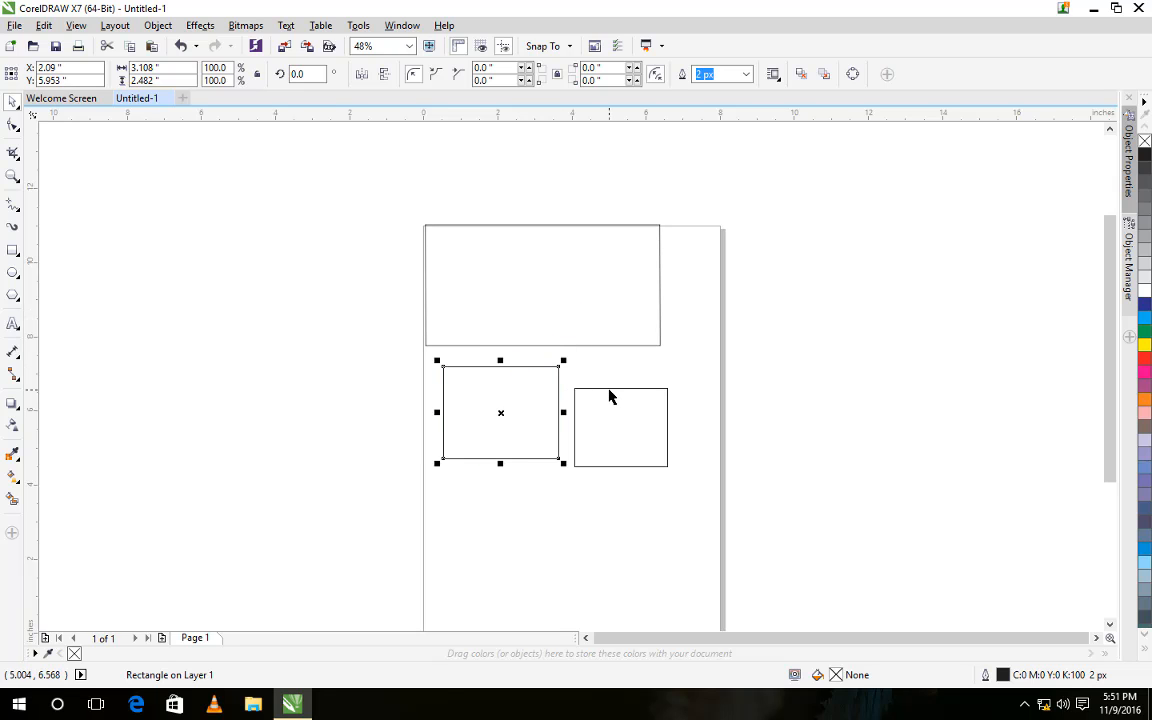
drag(609, 389, 605, 357)
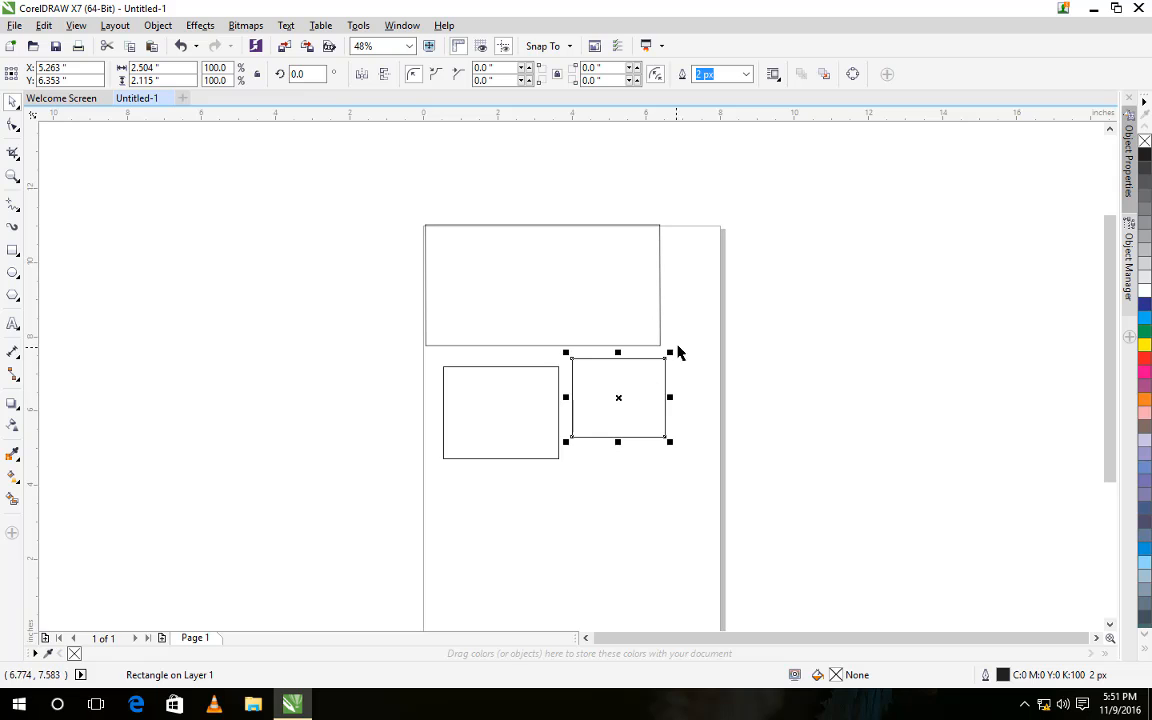
Try selecting the rectangles one at a time by their outlines and with a rectangular marquee, leaving nothing selected.
click(692, 364)
click(665, 370)
click(605, 282)
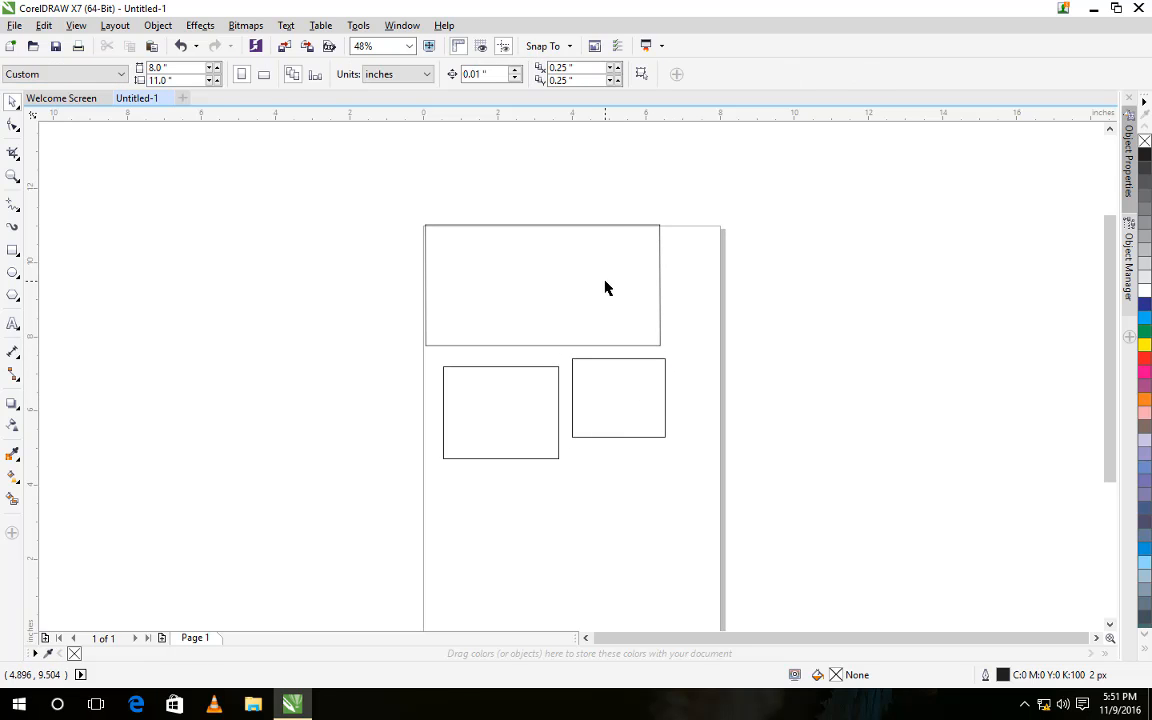
click(621, 228)
click(543, 377)
drag(774, 176, 410, 265)
click(477, 372)
click(512, 236)
click(603, 360)
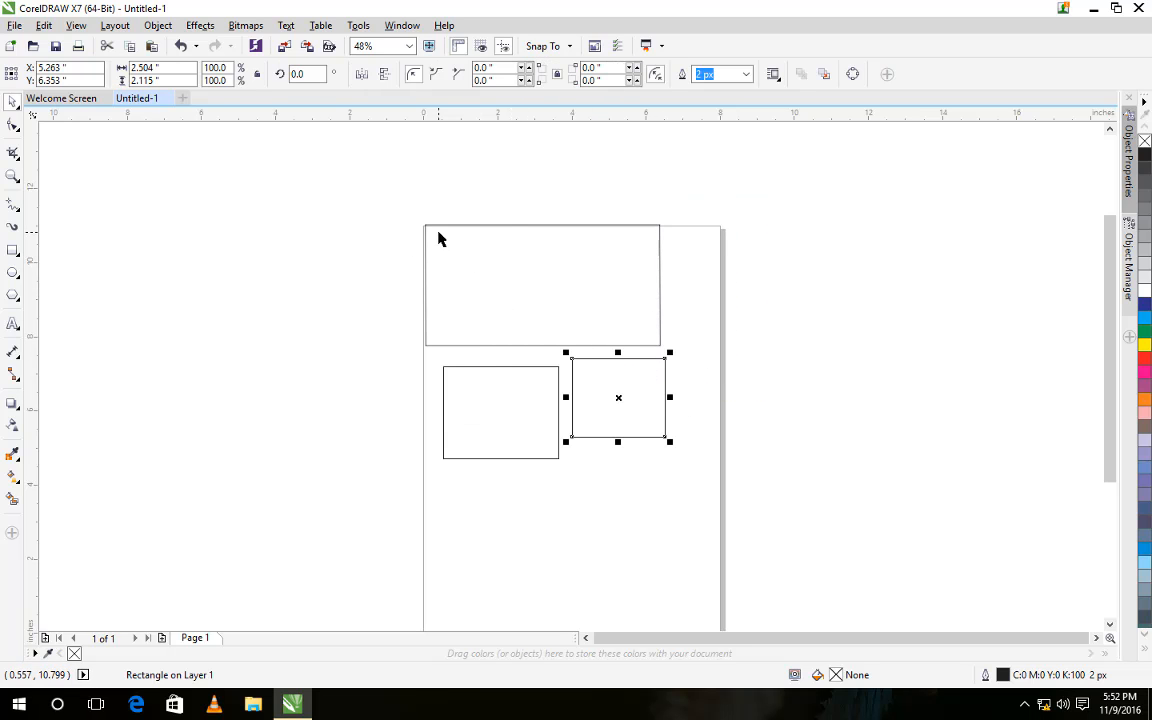
click(309, 212)
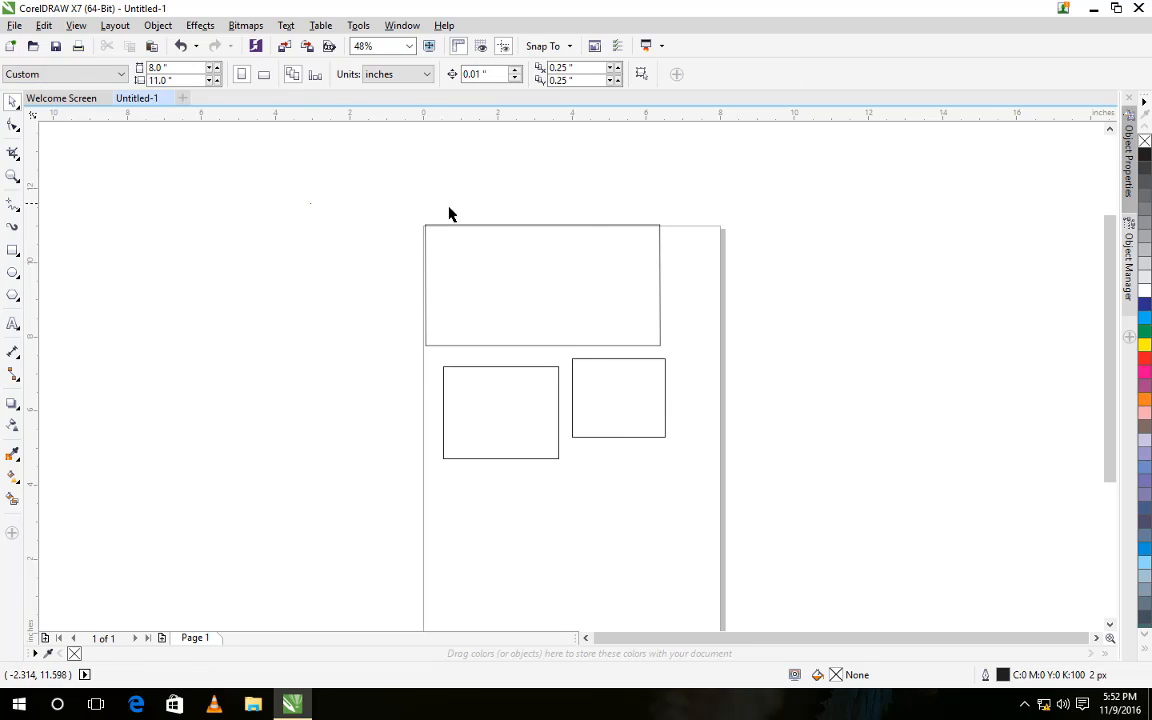
drag(449, 207, 390, 268)
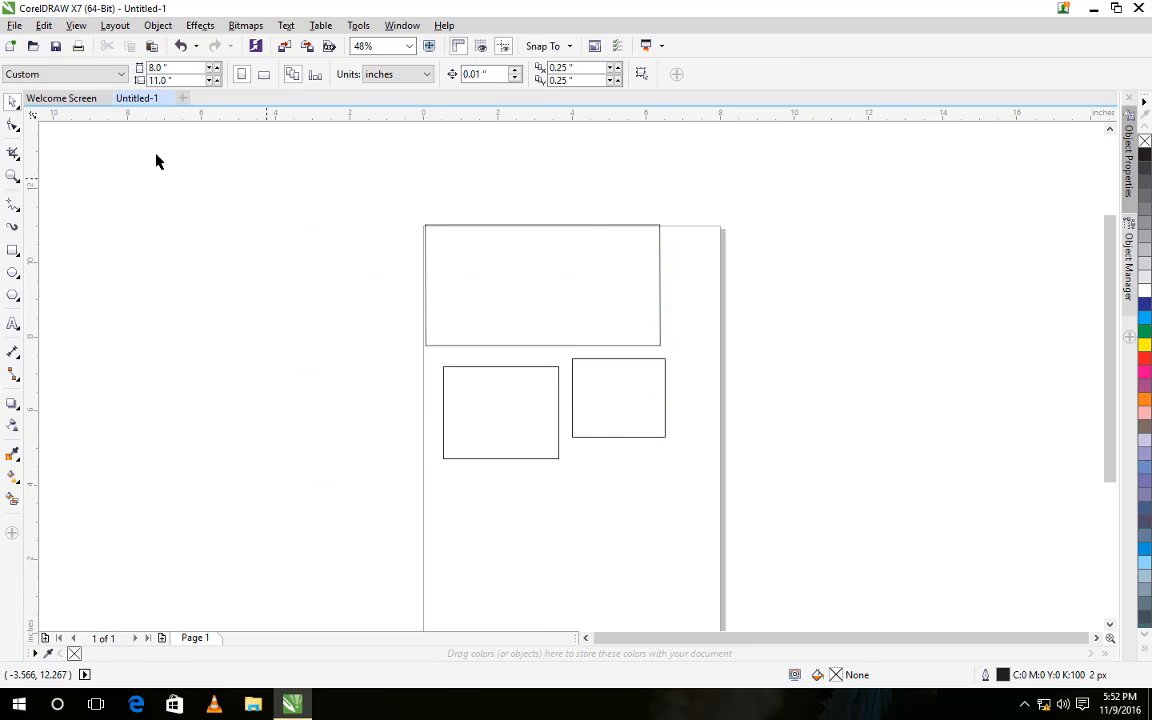
Lasso the large and left small rectangles with Freehand Pick and move them together to about X 0.7, Y 8.7 inches.
click(13, 121)
click(40, 118)
mouse_move(412, 222)
mouse_down()
mouse_move(484, 188)
mouse_move(601, 193)
mouse_move(674, 214)
mouse_move(696, 253)
mouse_move(699, 324)
mouse_move(670, 357)
mouse_move(641, 348)
mouse_move(562, 360)
mouse_move(568, 437)
mouse_move(557, 474)
mouse_move(460, 479)
mouse_move(416, 465)
mouse_move(385, 218)
mouse_up()
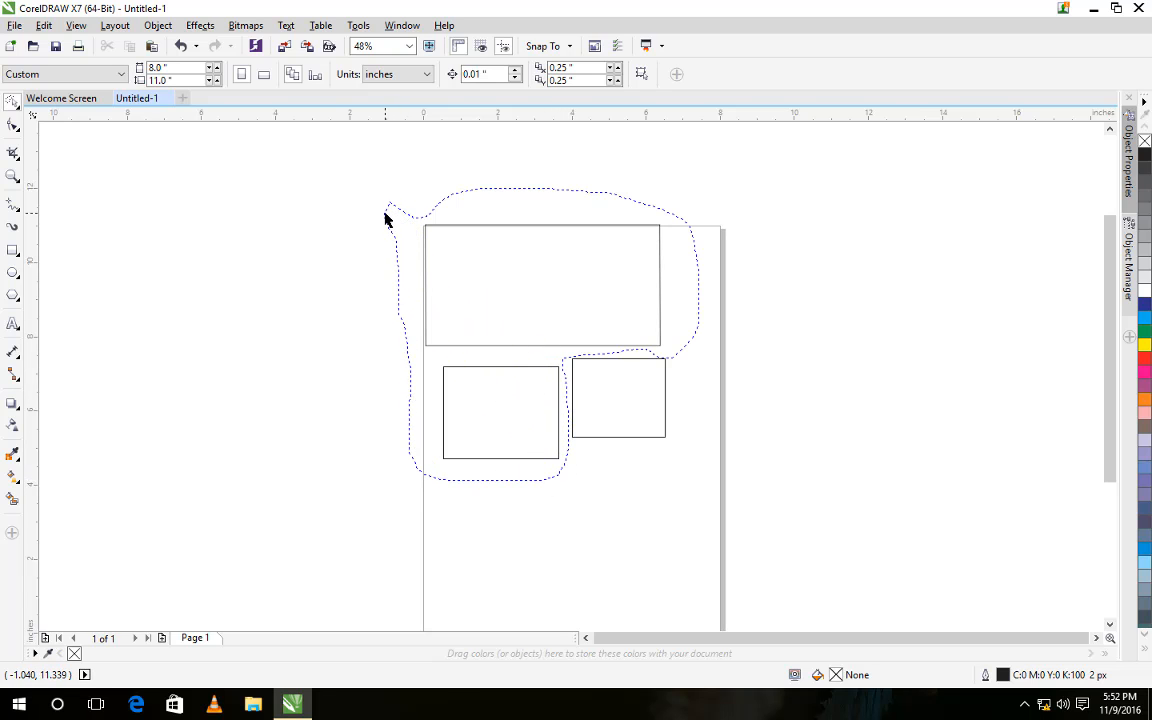
drag(389, 209, 389, 209)
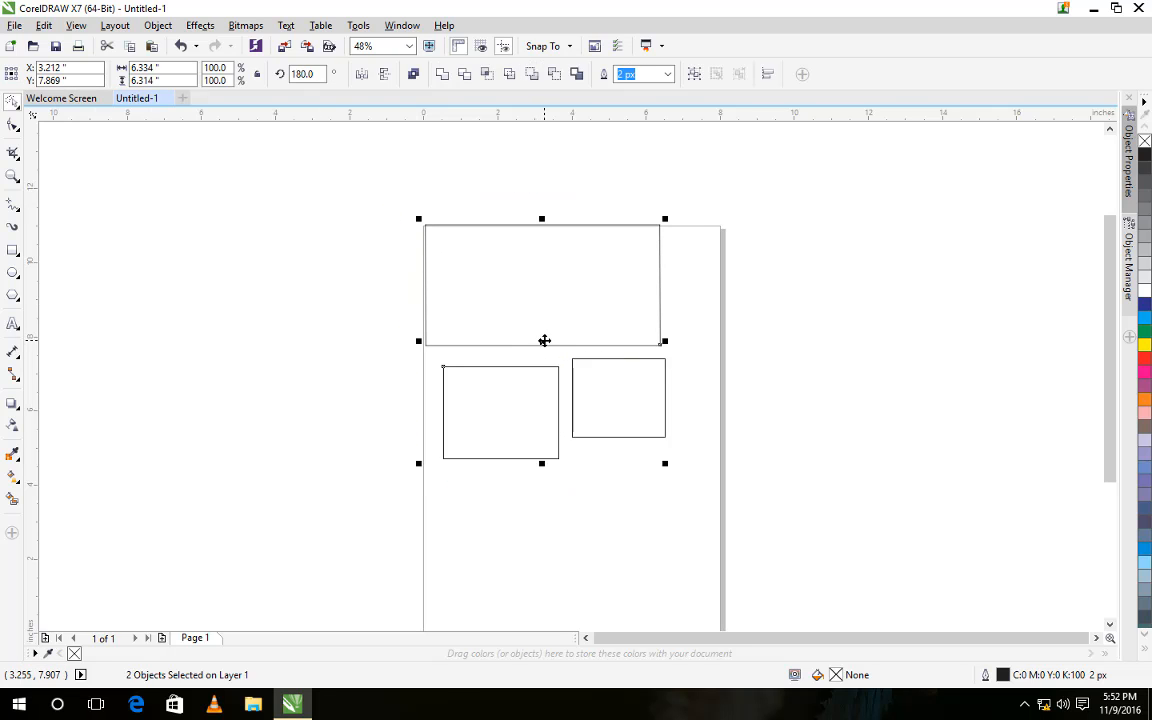
drag(544, 340, 447, 316)
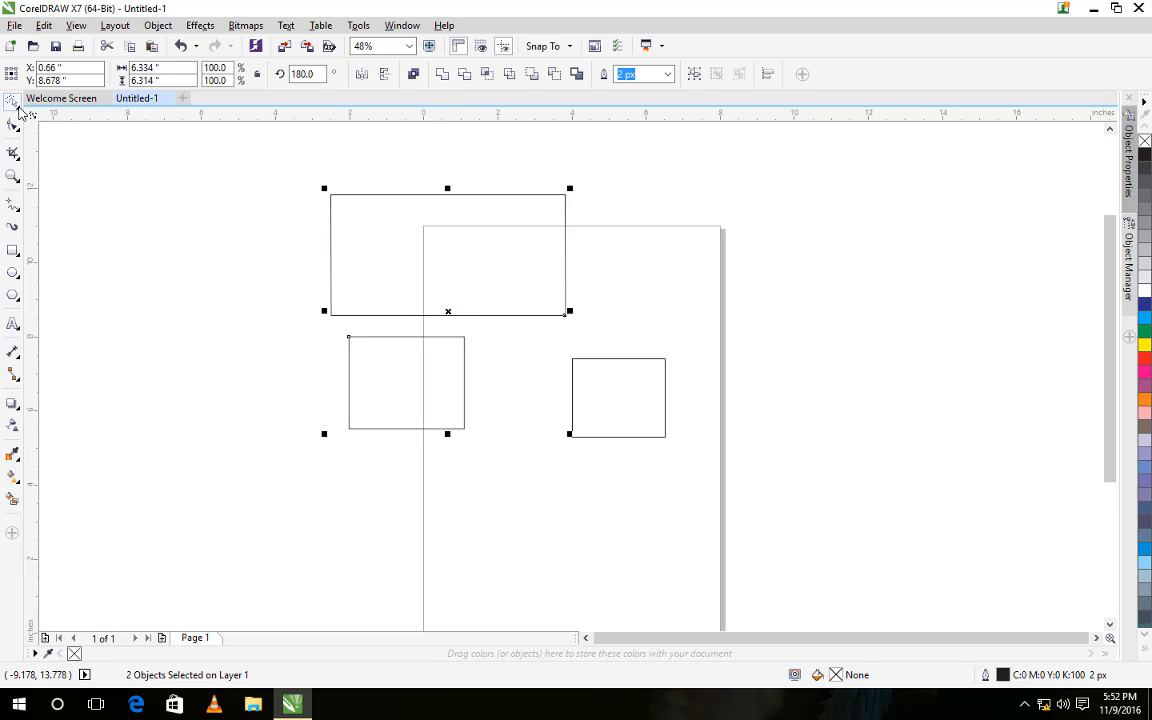
Try the Free Transform tool on the large rectangle and return to the Pick tool.
click(18, 110)
click(60, 141)
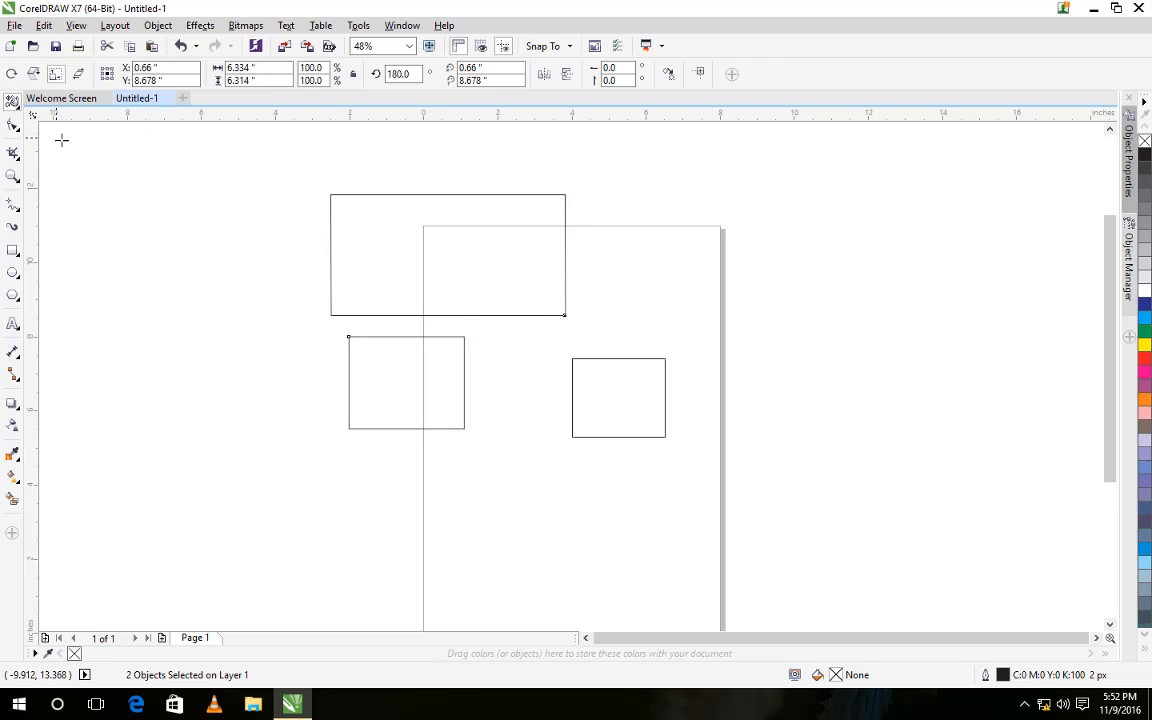
click(385, 194)
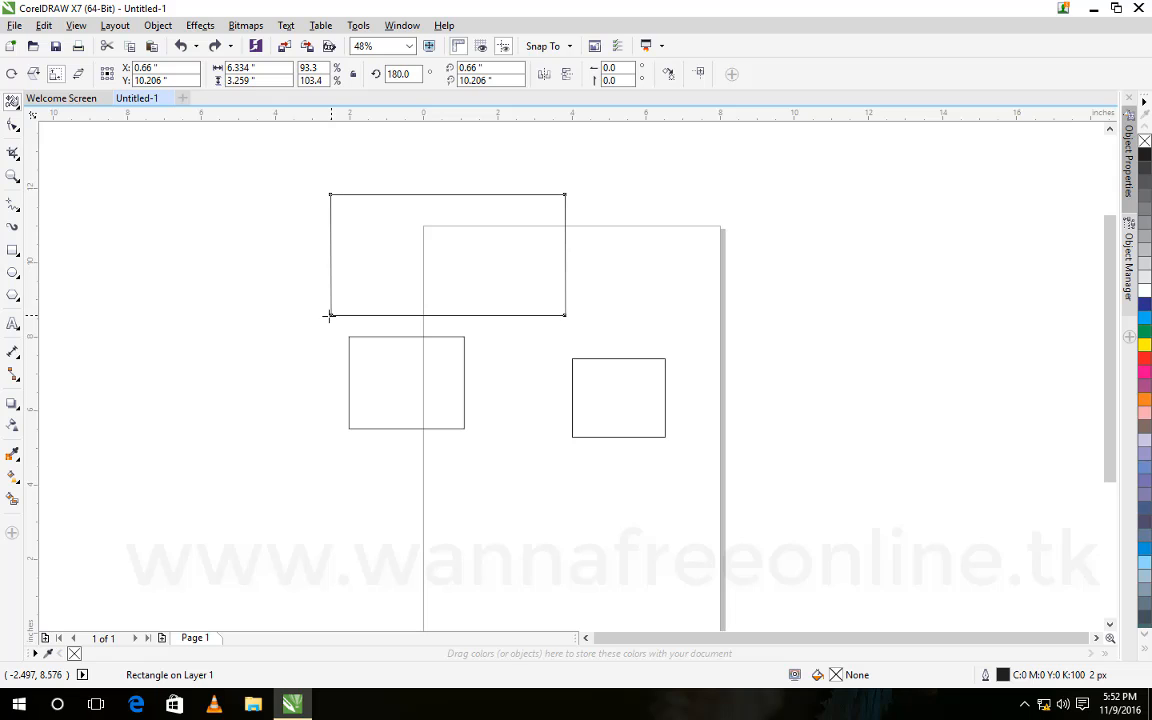
mouse_move(331, 316)
mouse_down()
mouse_move(226, 316)
mouse_move(420, 314)
mouse_move(329, 314)
mouse_move(345, 300)
mouse_move(339, 255)
mouse_move(340, 309)
mouse_move(328, 260)
mouse_move(334, 293)
mouse_move(441, 285)
mouse_move(226, 291)
mouse_move(375, 291)
mouse_move(345, 296)
mouse_move(329, 317)
mouse_up()
click(19, 107)
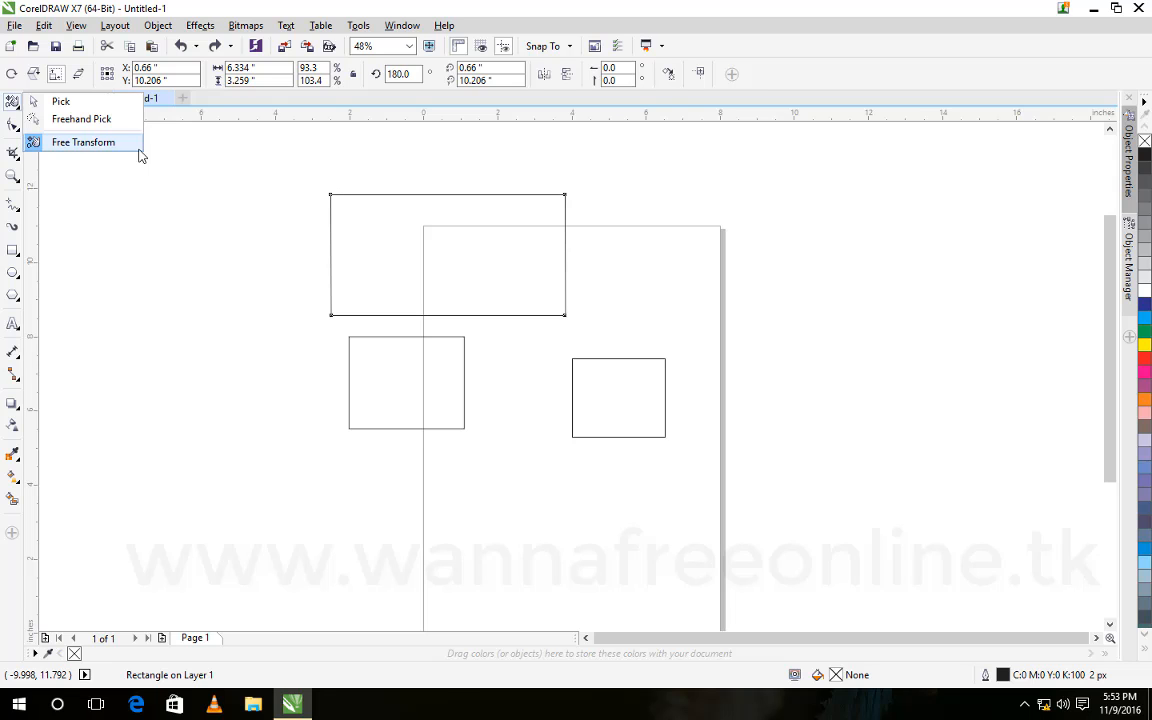
click(32, 103)
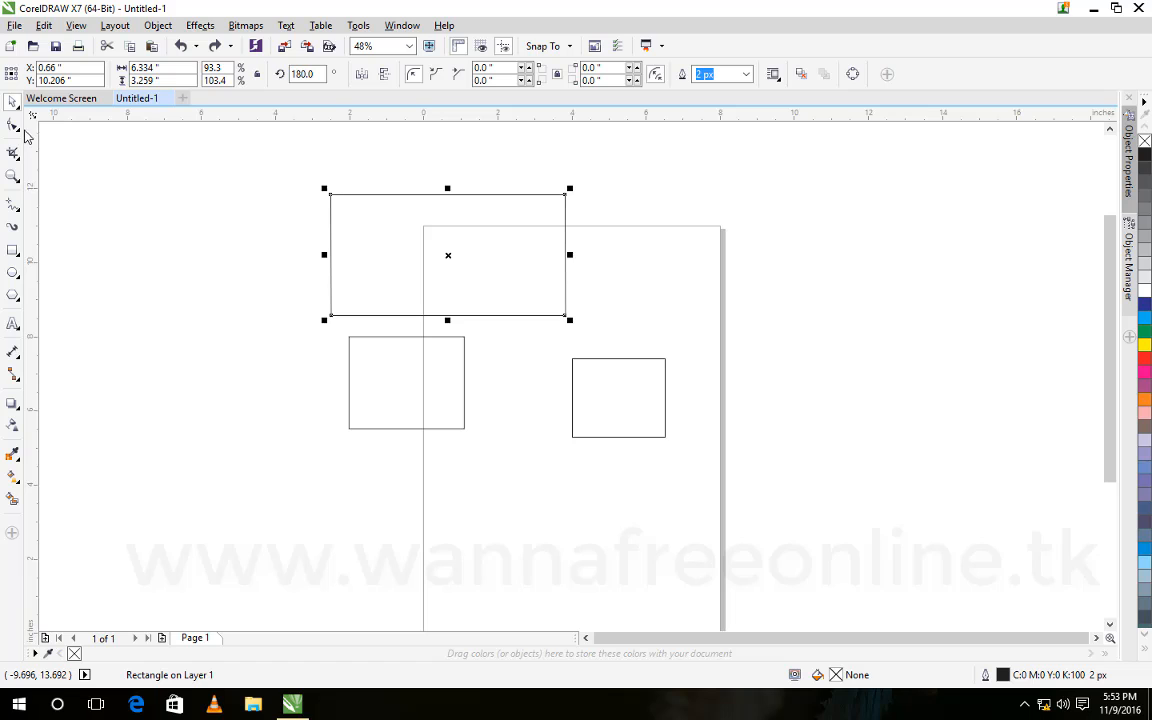
Move only the large rectangle back against the page's left edge, centred at about X 3.2, Y 9.4 inches.
click(75, 141)
click(19, 132)
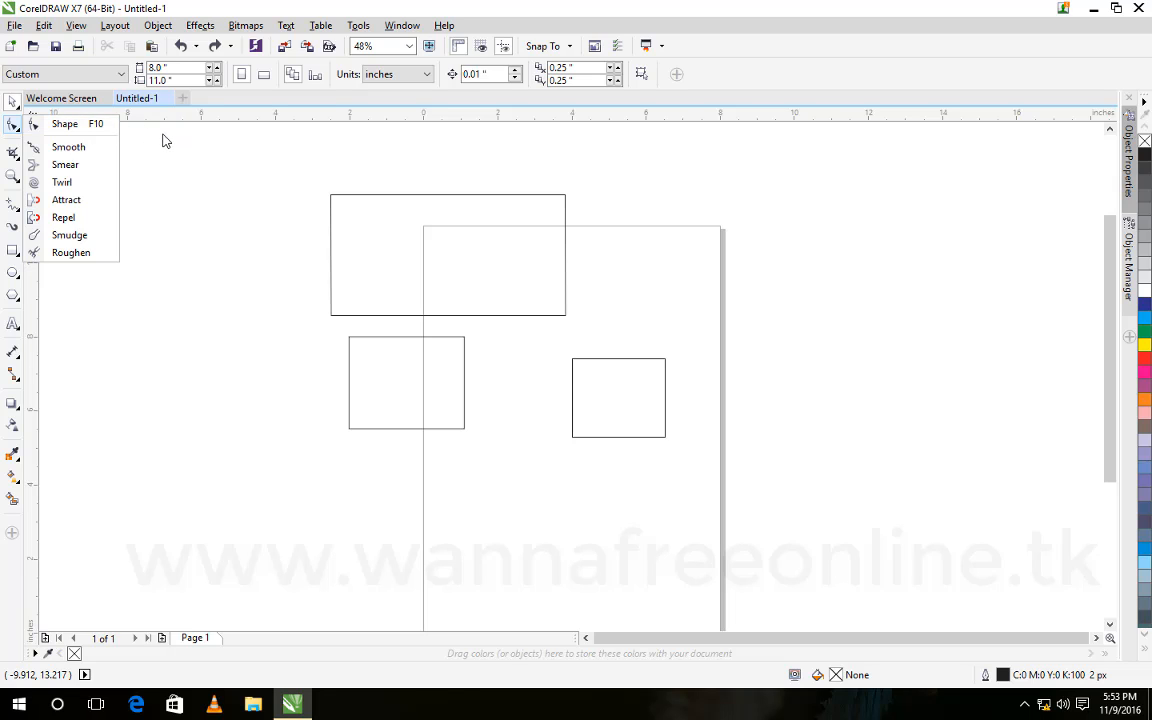
click(336, 195)
click(334, 192)
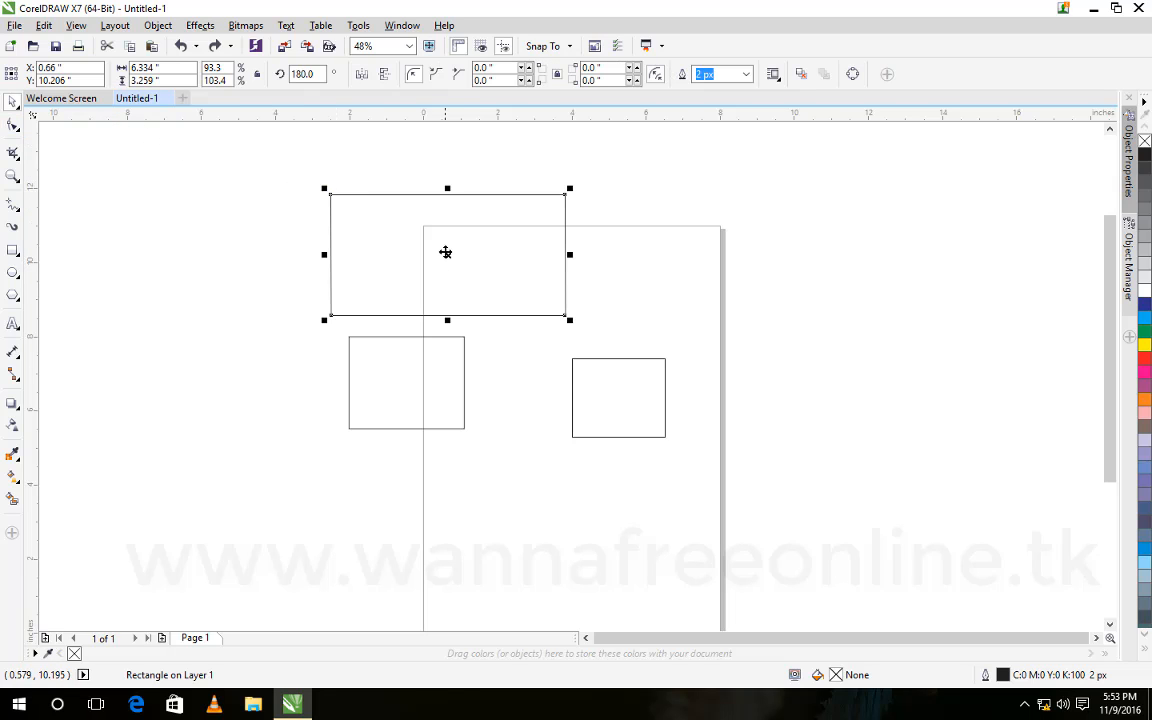
drag(447, 253, 539, 285)
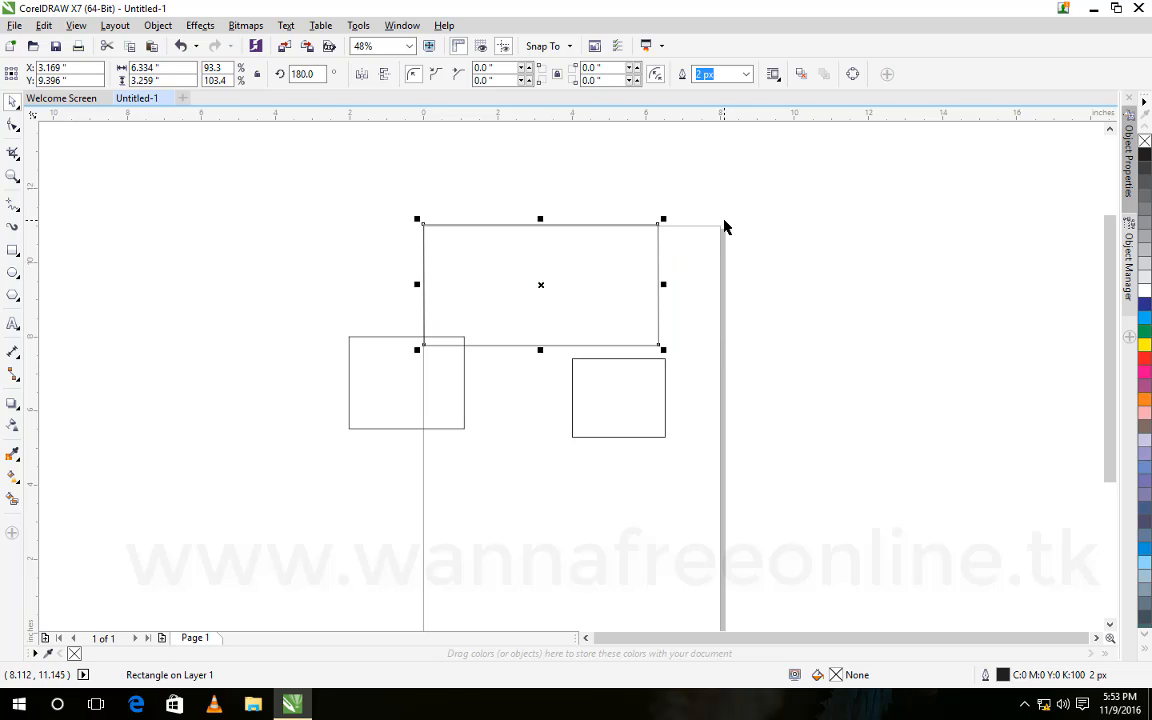
Convert the large rectangle and the right small rectangle to curves, and clear the selection.
click(853, 75)
click(666, 370)
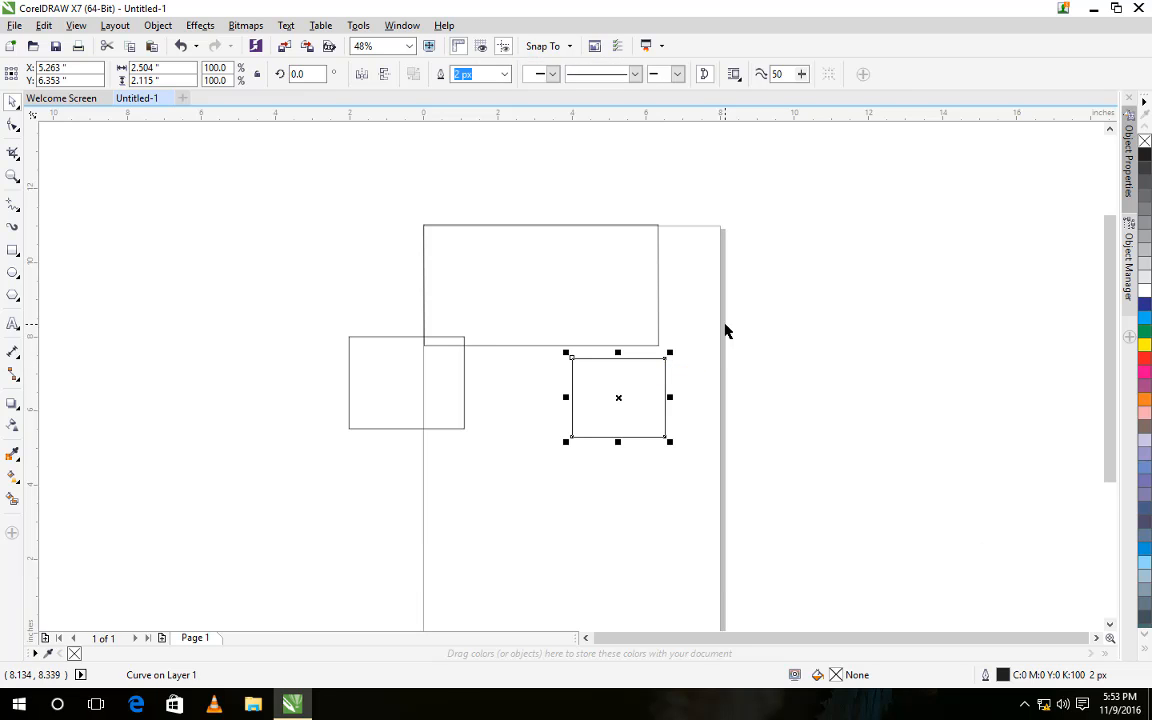
click(725, 330)
click(666, 372)
click(640, 314)
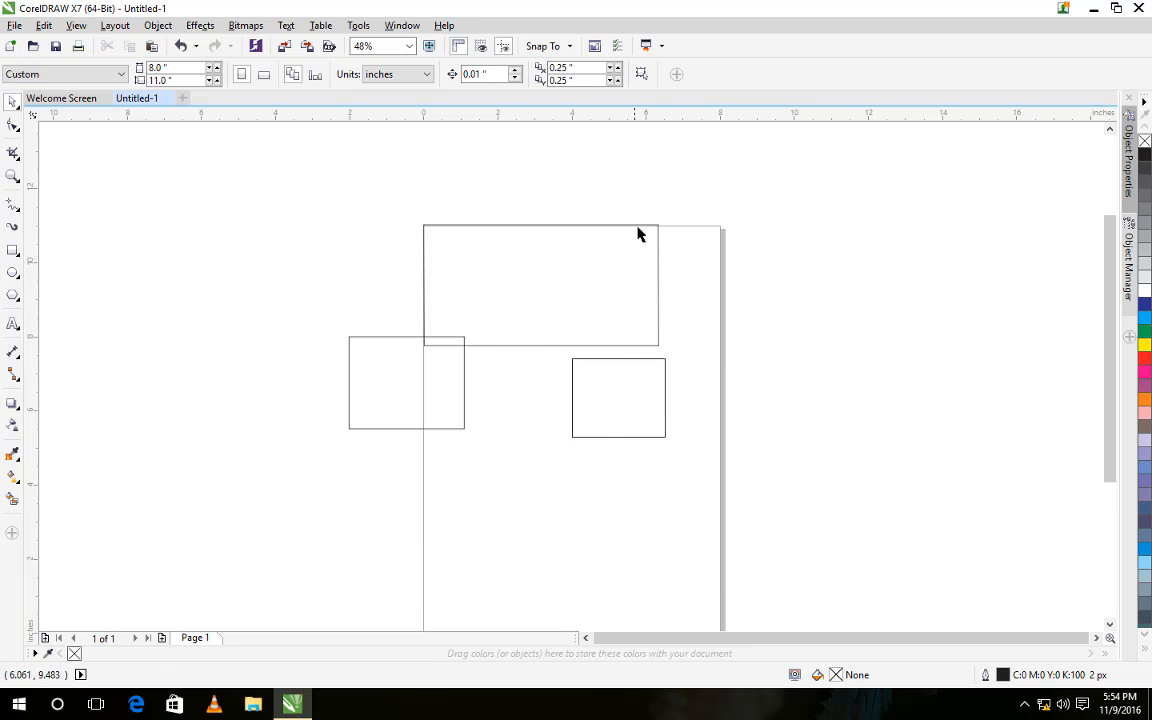
Reshape the large rectangle into an irregular four-sided outline by moving its corner nodes outward with the Shape tool.
click(636, 226)
key(F10)
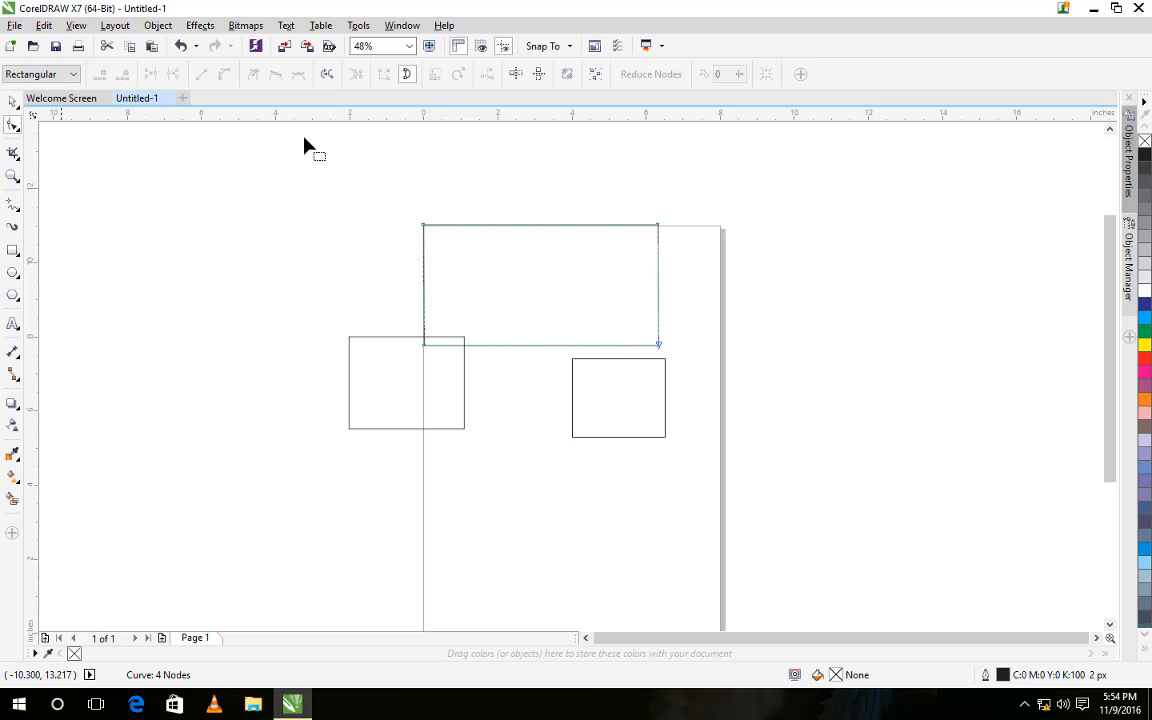
drag(424, 228, 259, 209)
drag(657, 225, 708, 158)
drag(659, 346, 762, 345)
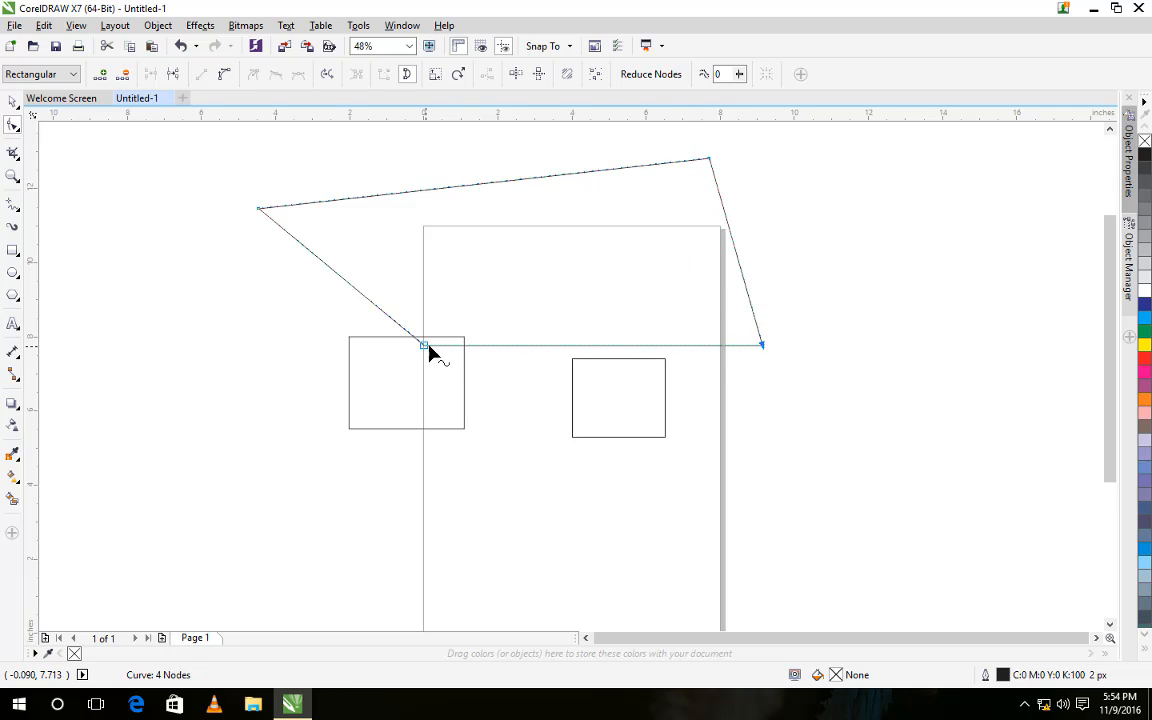
drag(426, 346, 253, 349)
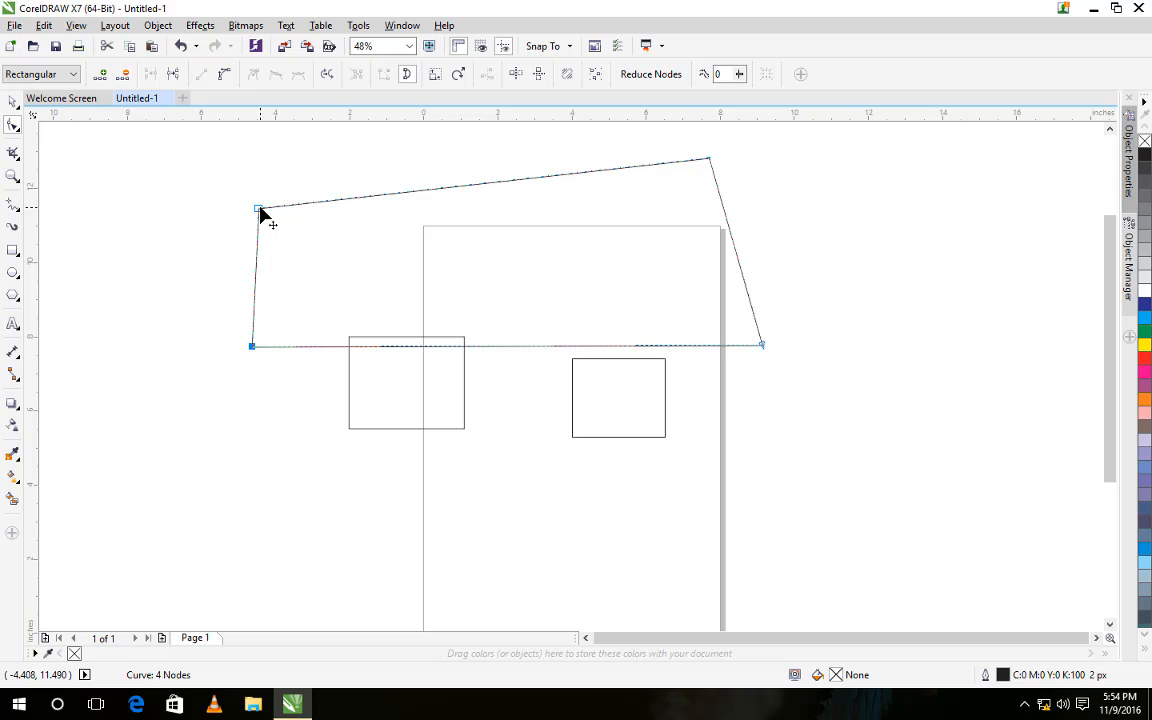
drag(259, 210, 255, 149)
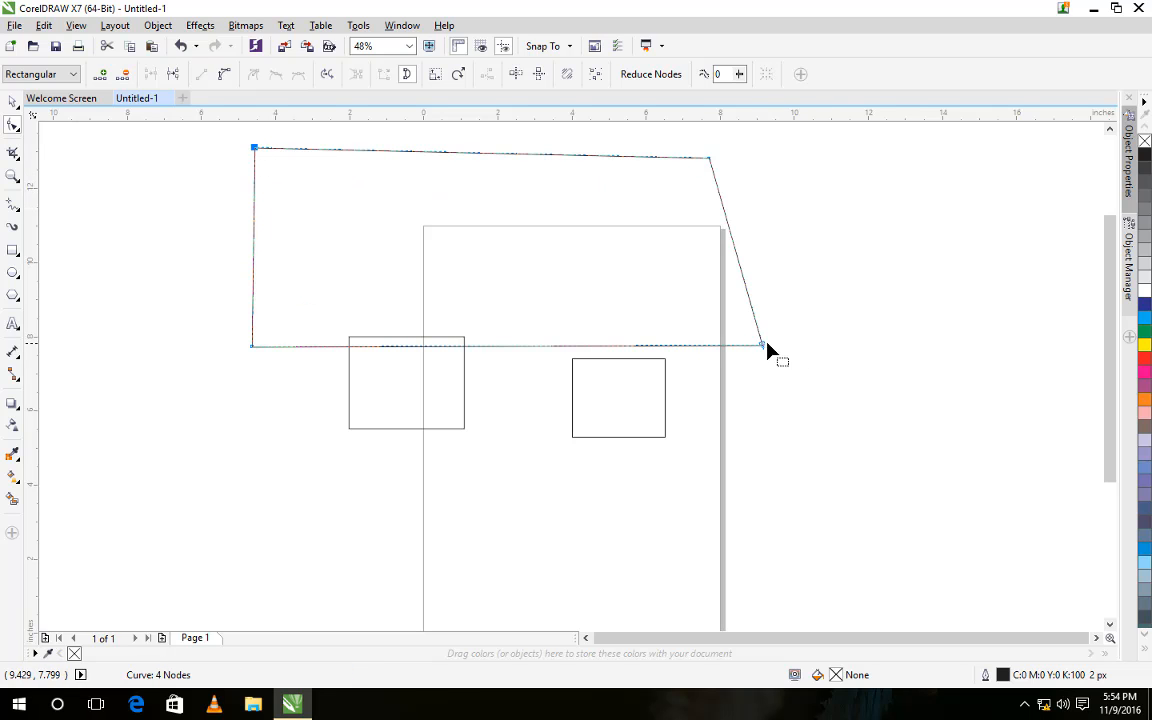
drag(731, 345, 762, 345)
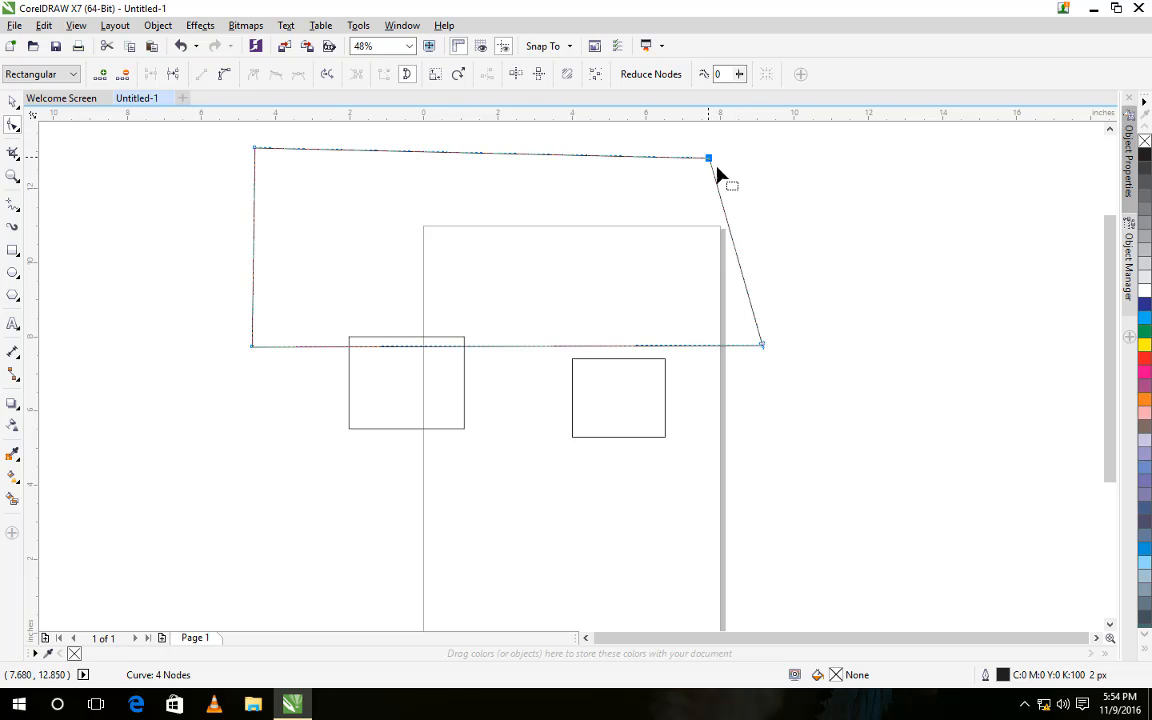
click(762, 345)
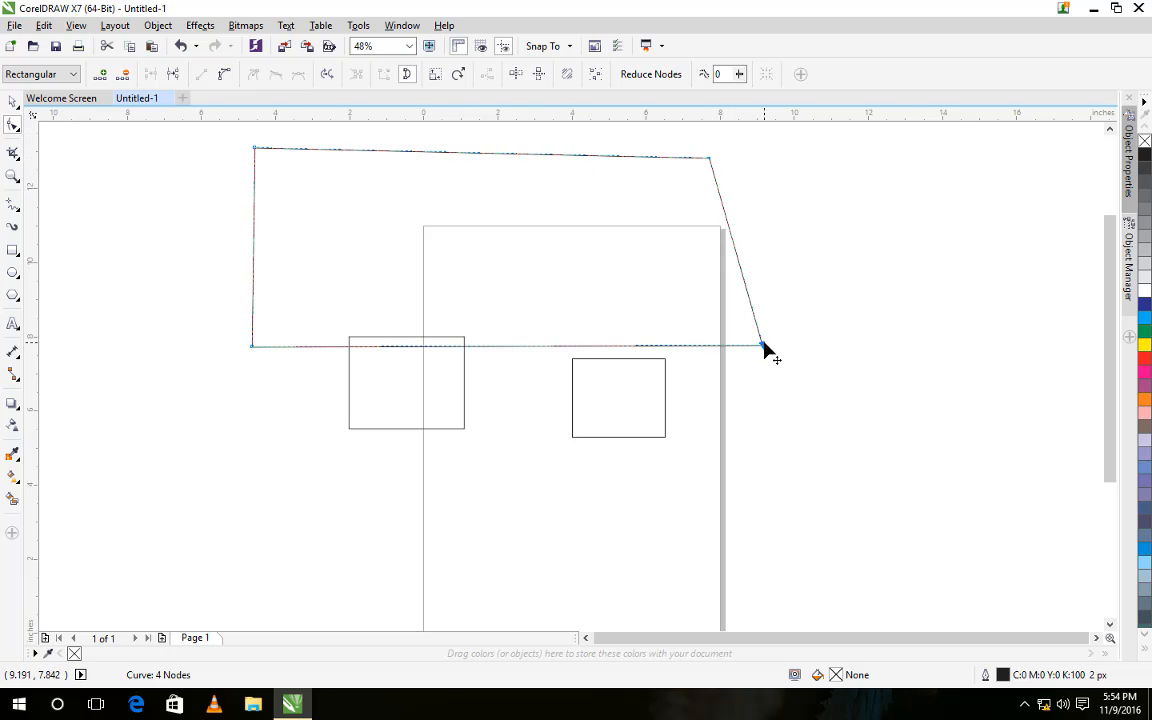
Add a node near the middle of the large shape's bottom edge and raise it into a peak just above the page's top edge.
double_click(498, 154)
double_click(495, 155)
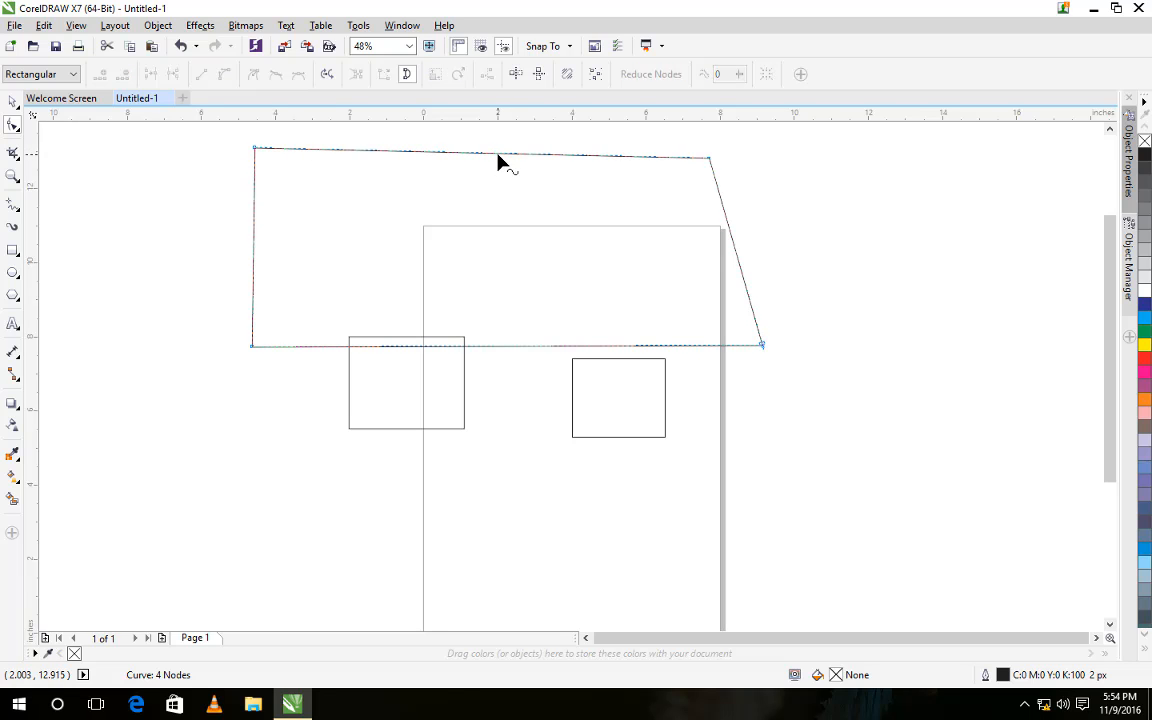
double_click(537, 345)
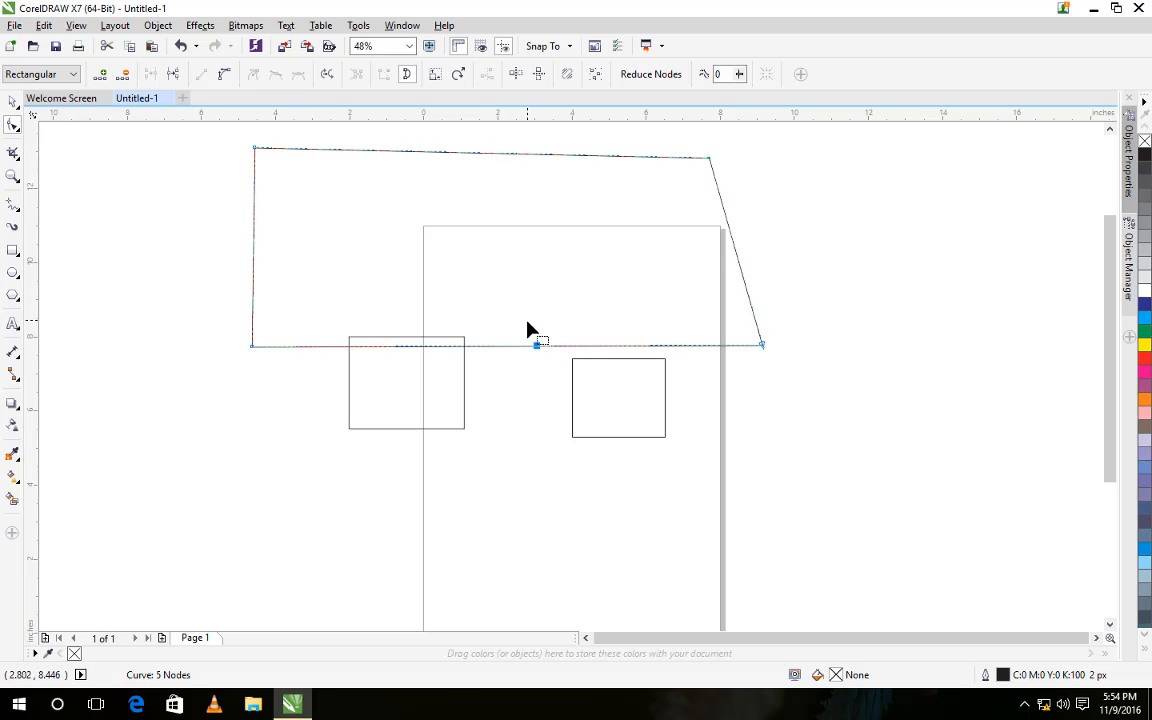
double_click(538, 346)
double_click(538, 346)
drag(538, 347, 504, 202)
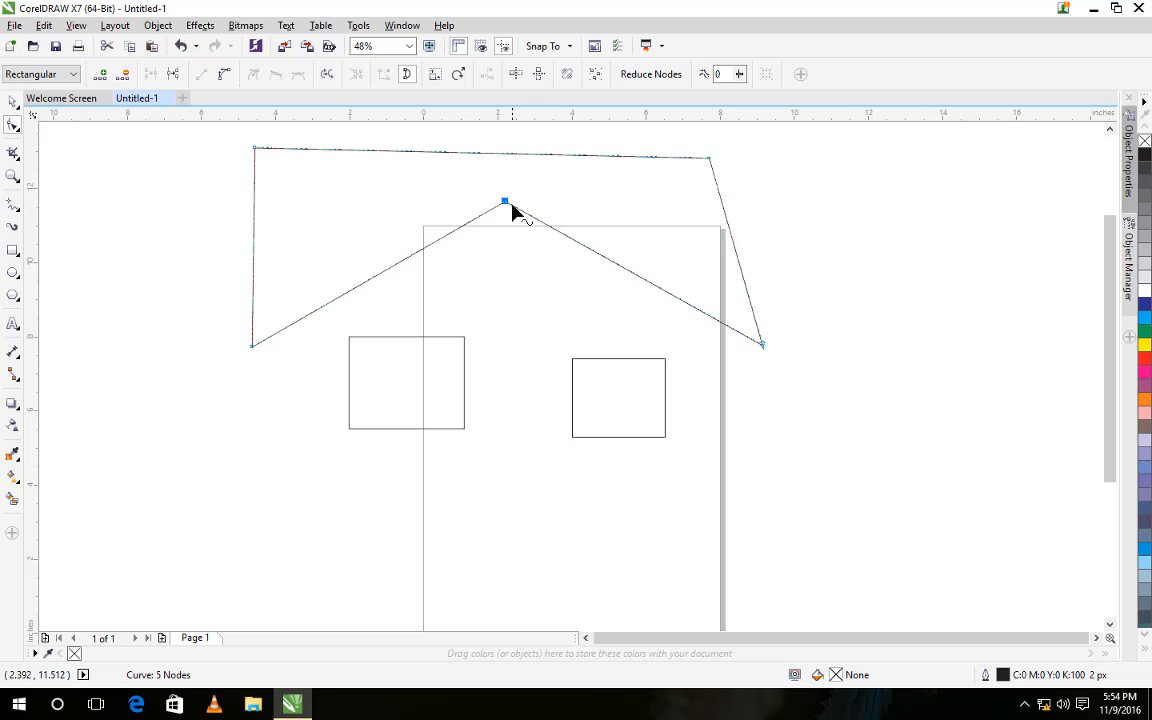
mouse_move(506, 205)
mouse_down()
mouse_move(509, 262)
mouse_move(535, 198)
mouse_move(522, 206)
mouse_move(597, 215)
mouse_move(465, 219)
mouse_move(520, 208)
mouse_up()
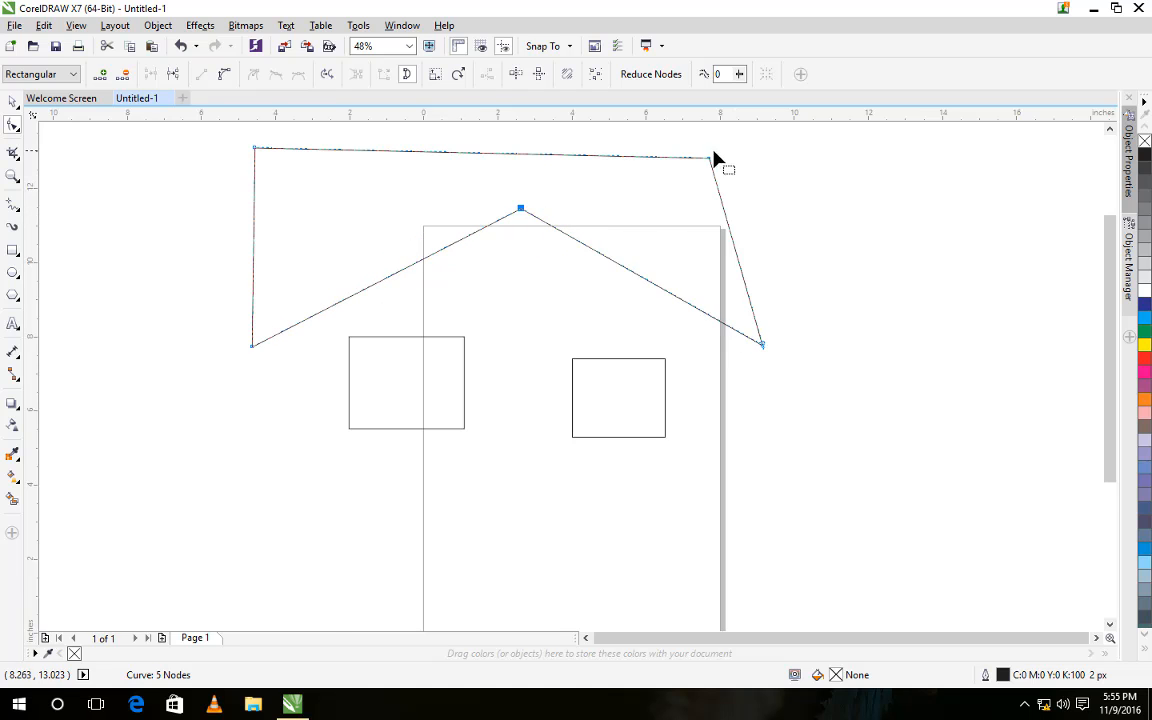
Shift the large shape's upper-right corner node slightly outward and convert its top edge from a line to a curve.
mouse_move(707, 163)
mouse_down()
mouse_move(604, 159)
mouse_move(594, 170)
mouse_move(640, 159)
mouse_move(758, 166)
mouse_move(727, 163)
mouse_up()
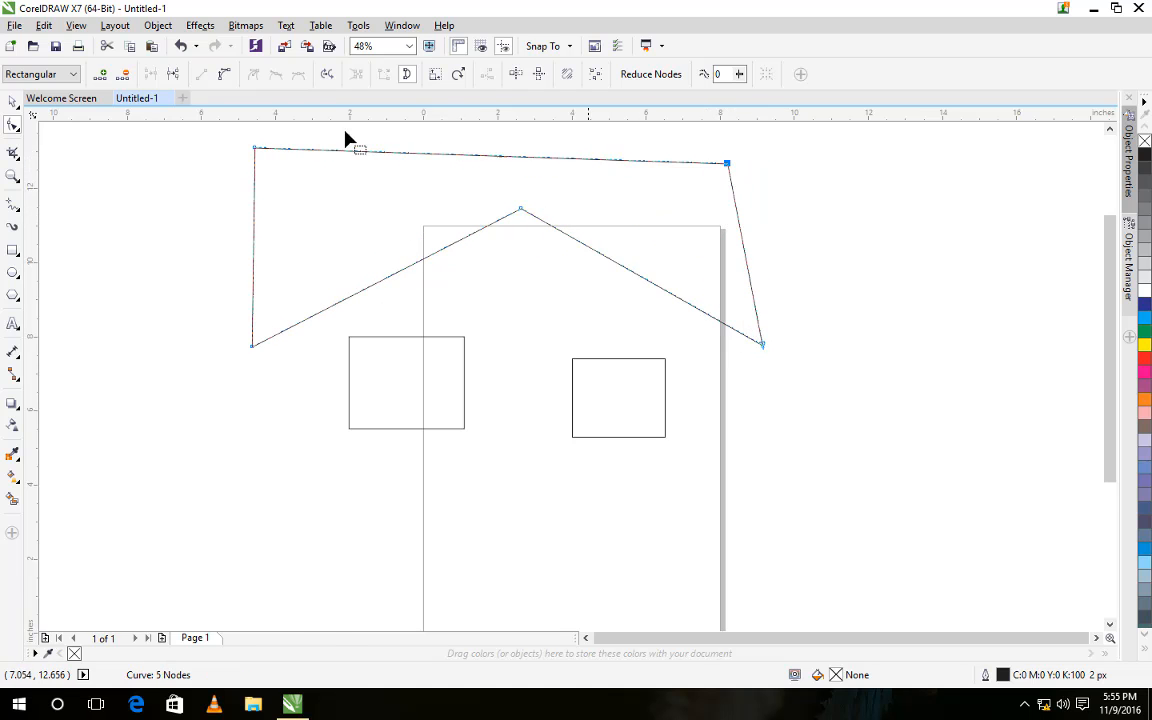
click(222, 75)
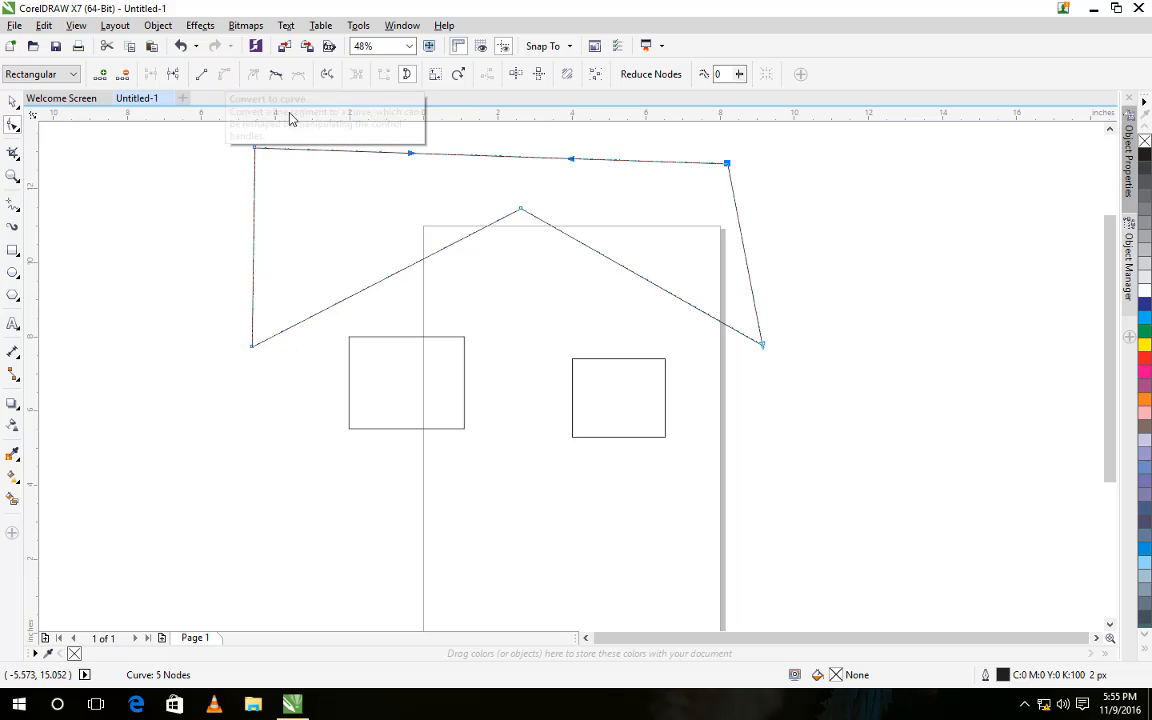
click(521, 211)
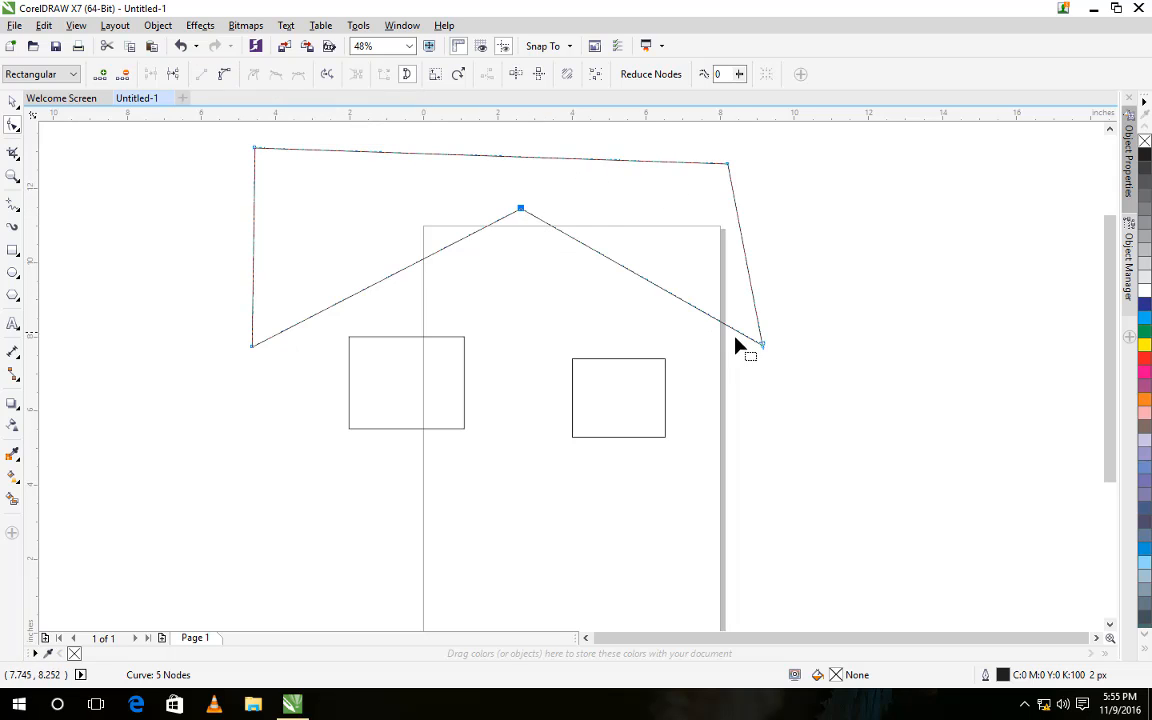
Convert the large shape's segment between the peak and the lower-right corner to a curve and bend it upward into an arch.
click(727, 165)
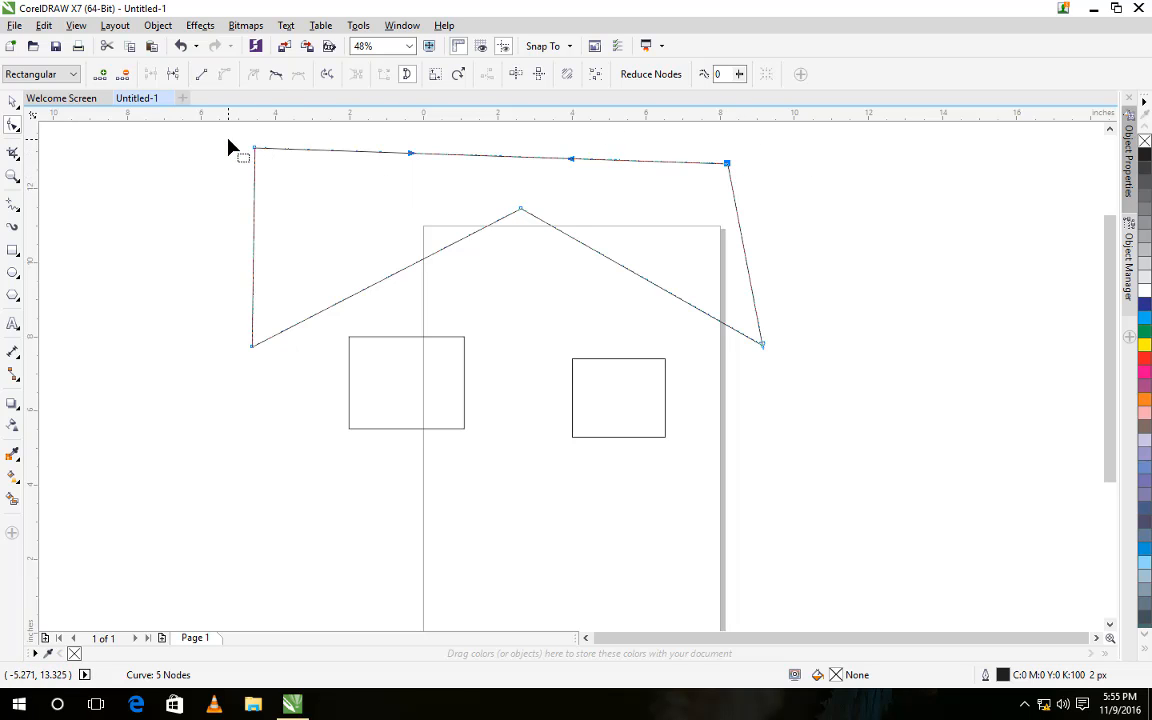
click(521, 210)
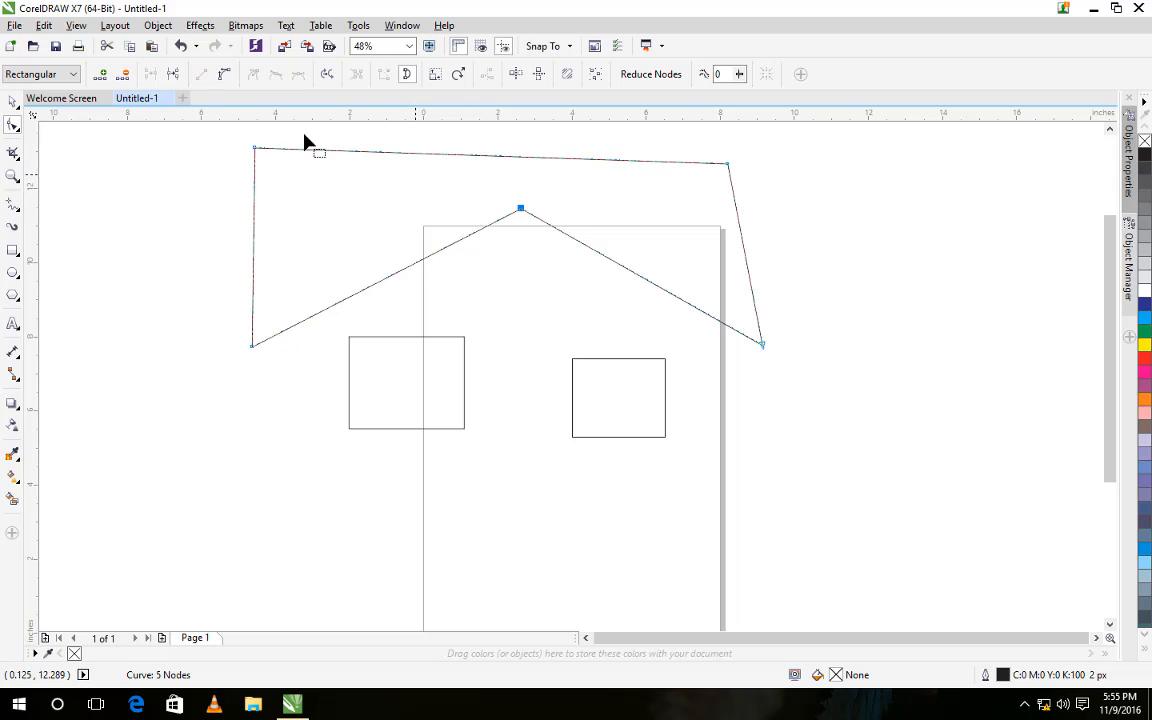
click(222, 80)
drag(600, 253, 638, 173)
drag(685, 299, 737, 200)
drag(632, 178, 640, 150)
drag(734, 196, 727, 177)
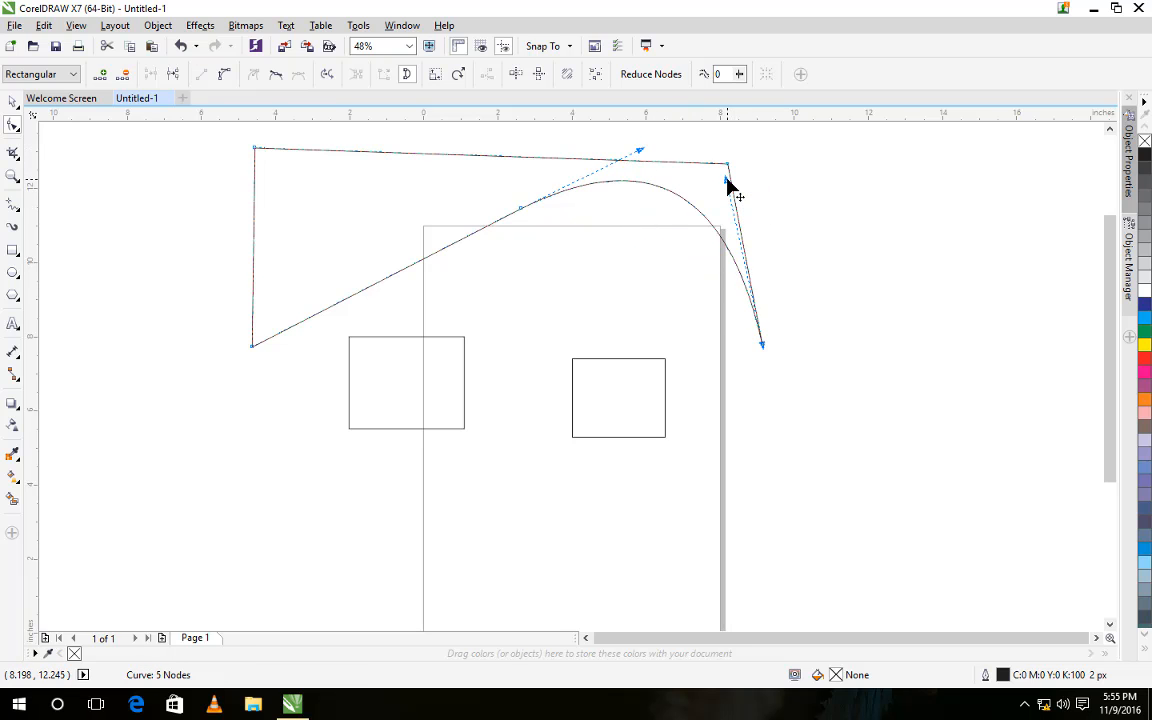
Pull the peak node's curve handle slightly inward to adjust the large shape's arch.
click(252, 348)
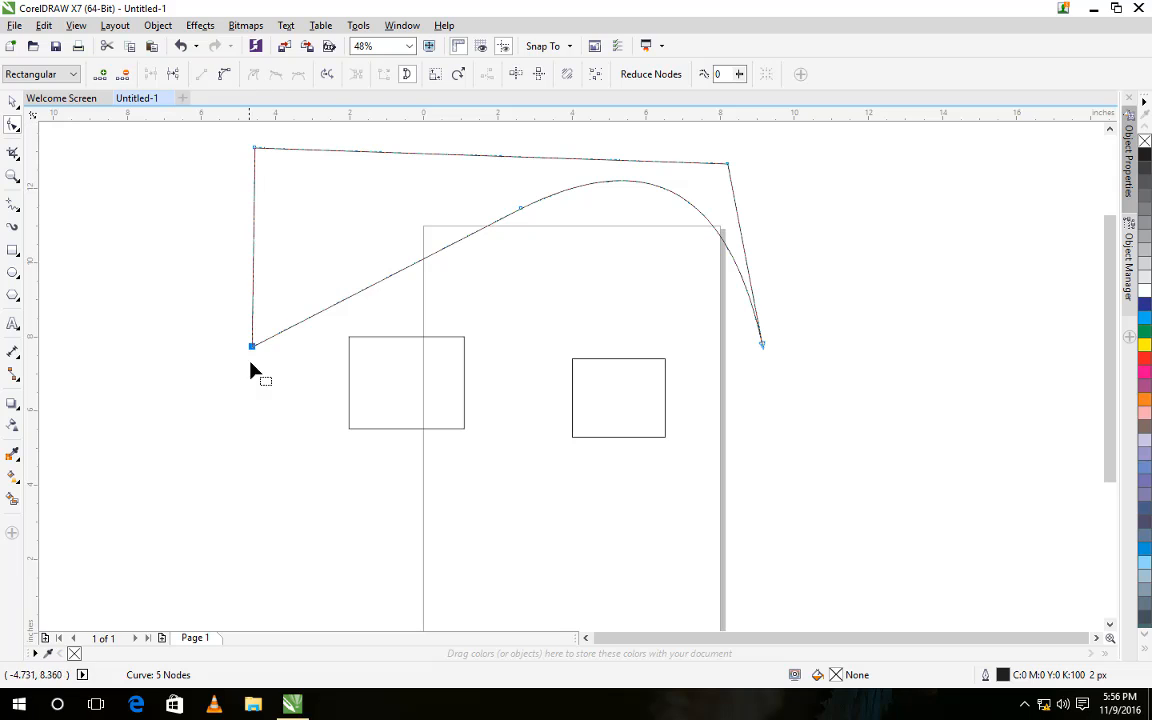
click(252, 148)
click(519, 209)
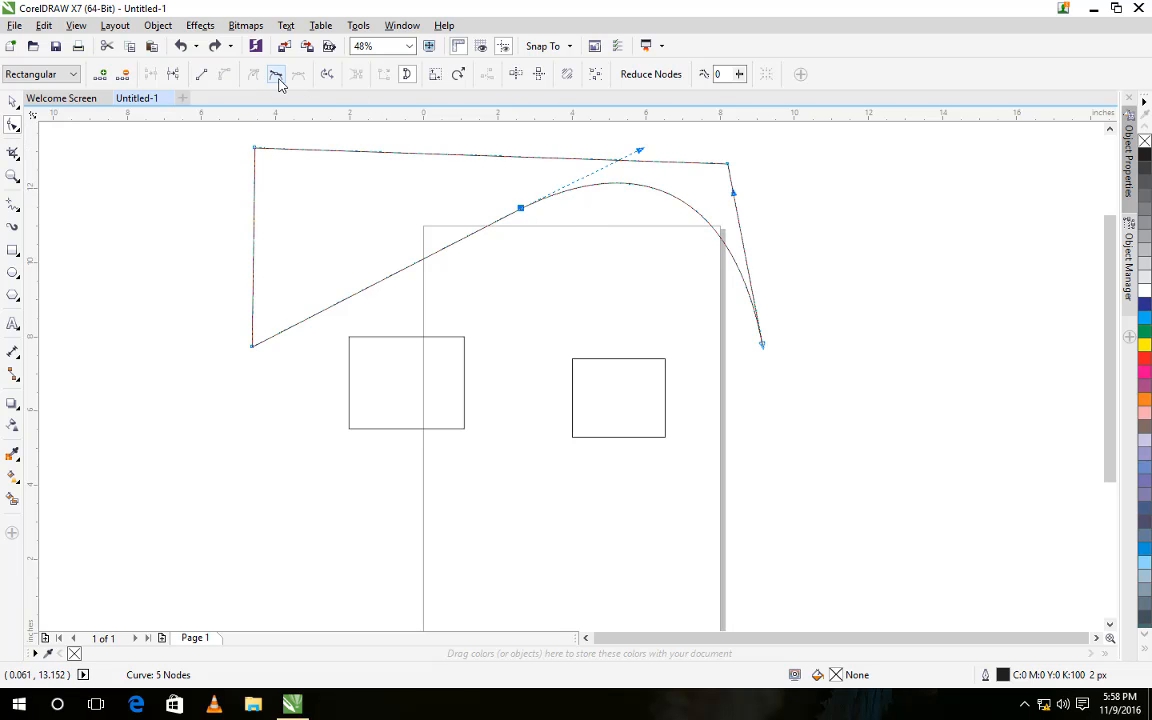
mouse_move(640, 149)
mouse_down()
mouse_move(630, 129)
mouse_move(660, 203)
mouse_move(658, 185)
mouse_move(627, 192)
mouse_up()
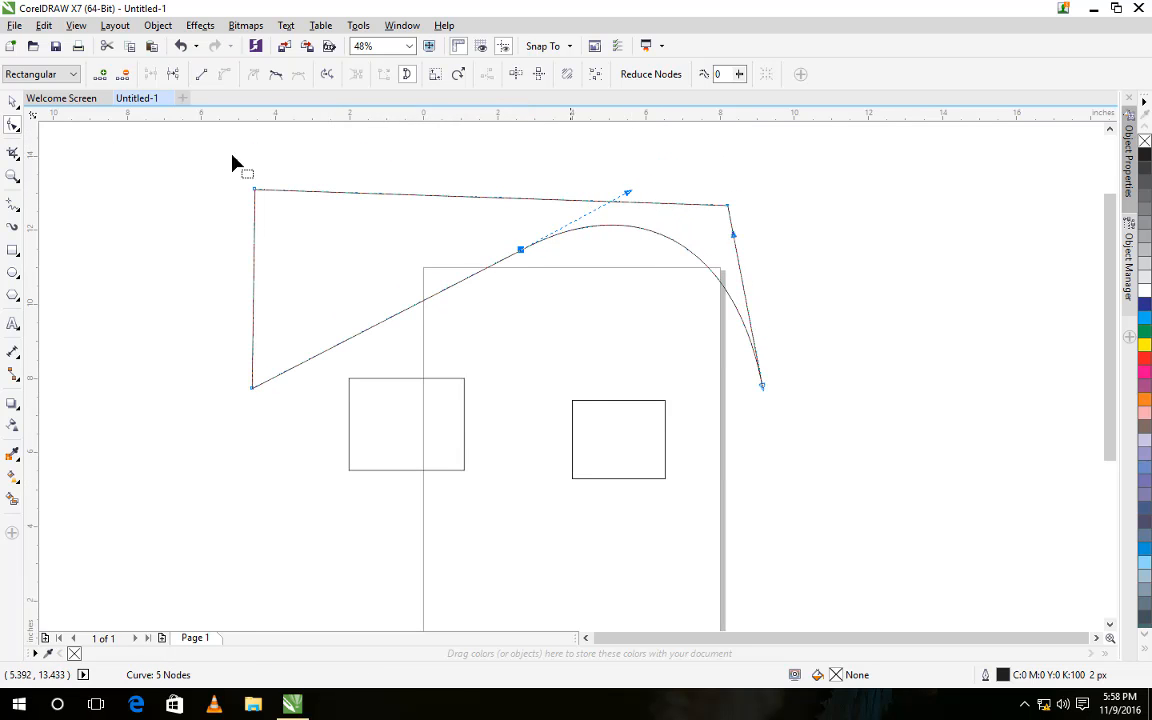
Straighten the arched segment to a line, convert it back to a curve, and pull both handles upward to form a wider arch.
click(201, 74)
mouse_move(521, 250)
mouse_down()
mouse_move(532, 206)
mouse_move(504, 260)
mouse_move(515, 250)
mouse_up()
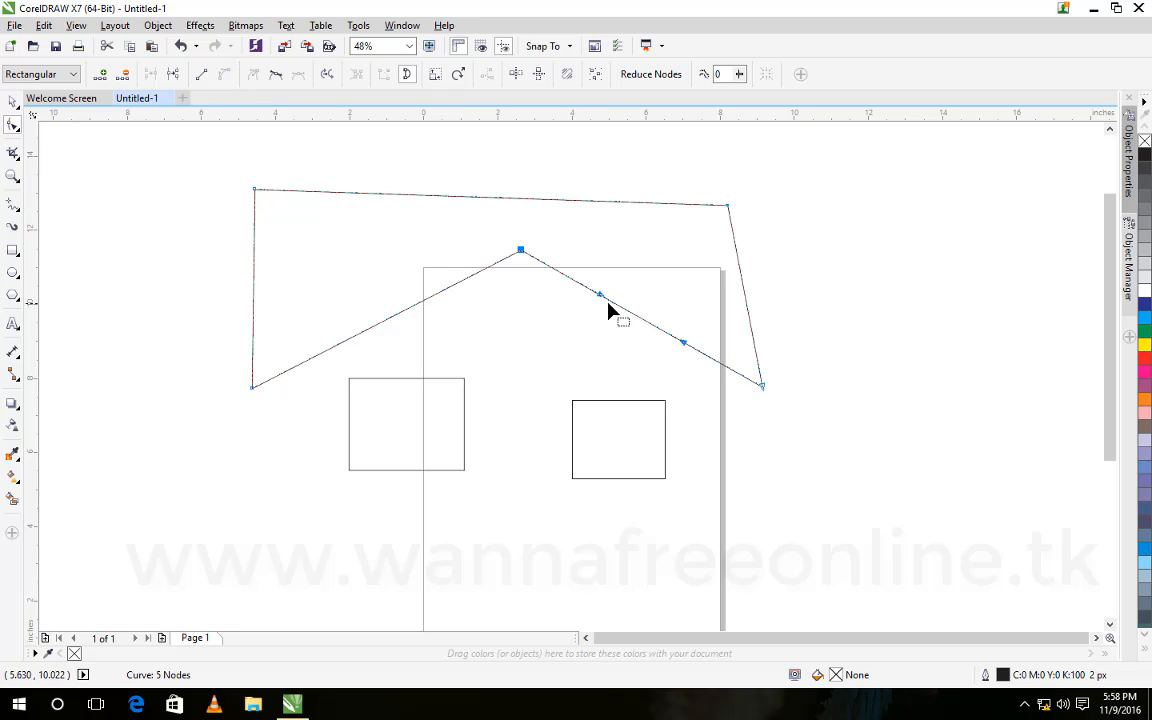
drag(605, 305, 665, 222)
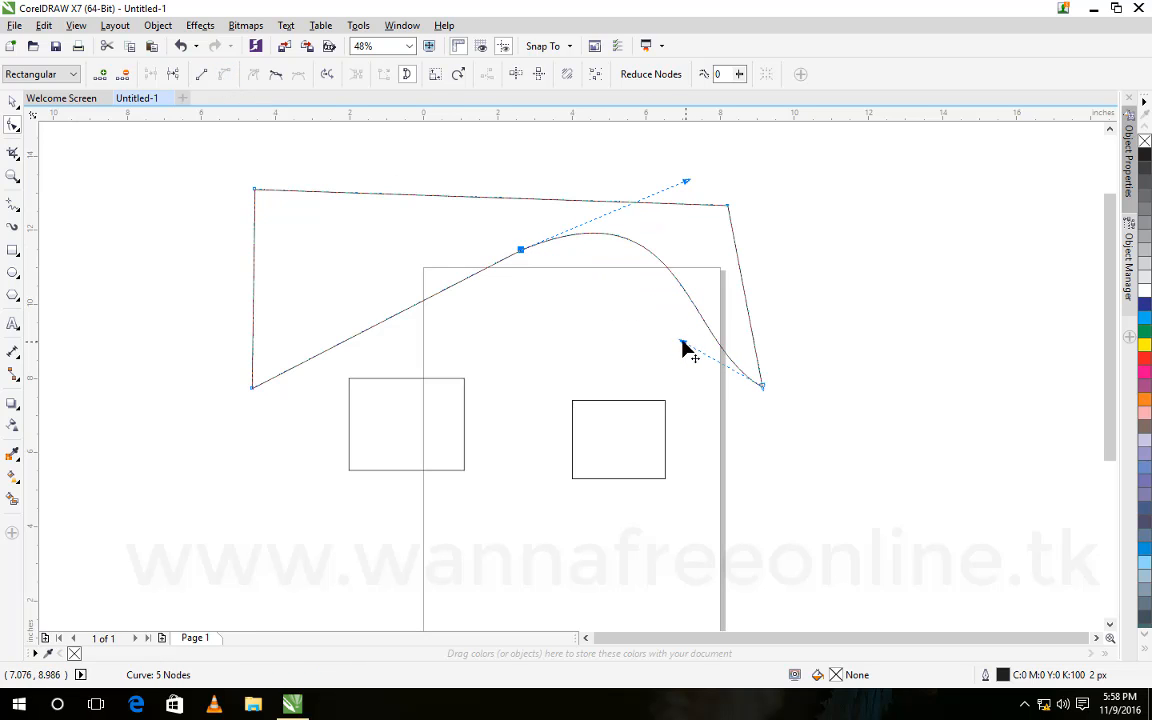
drag(681, 342, 740, 250)
drag(741, 248, 728, 210)
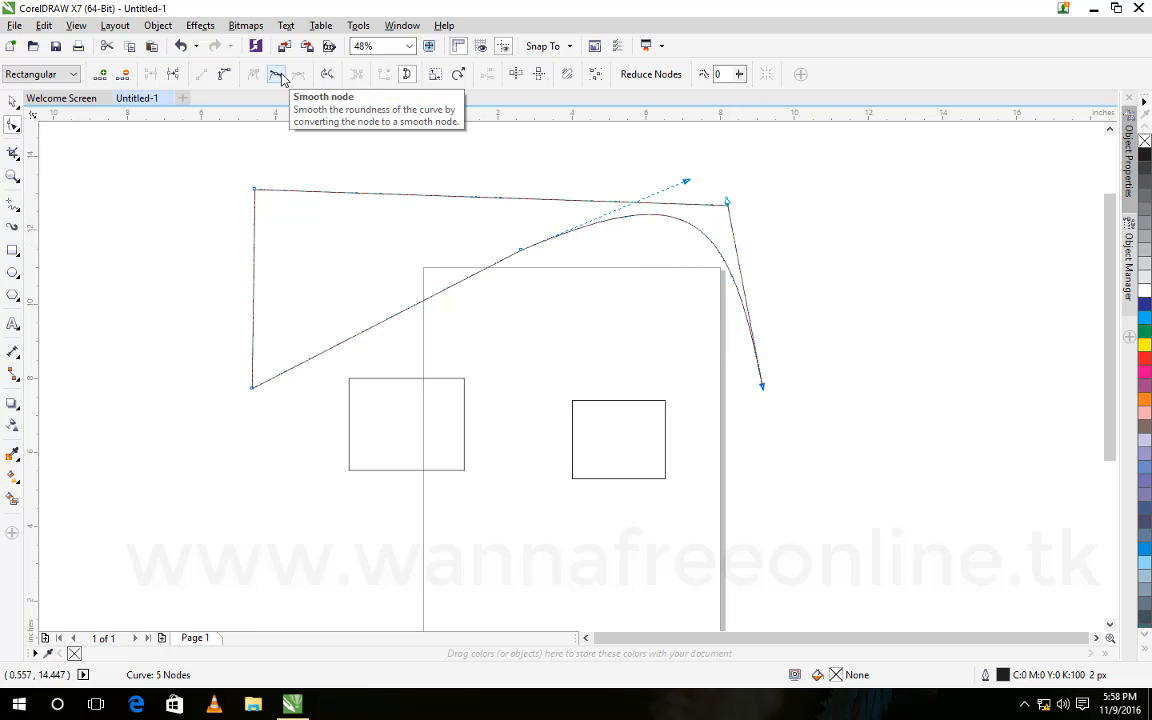
Convert the left small rectangle to curves and activate the Shape tool on it.
click(420, 380)
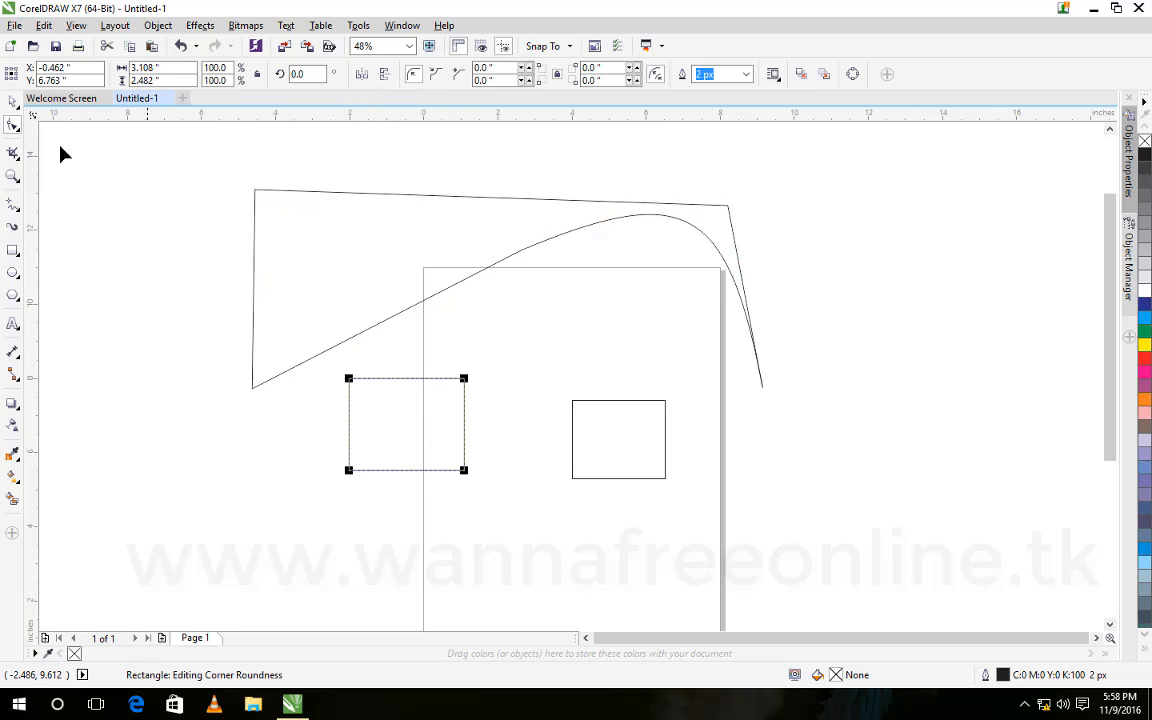
click(13, 101)
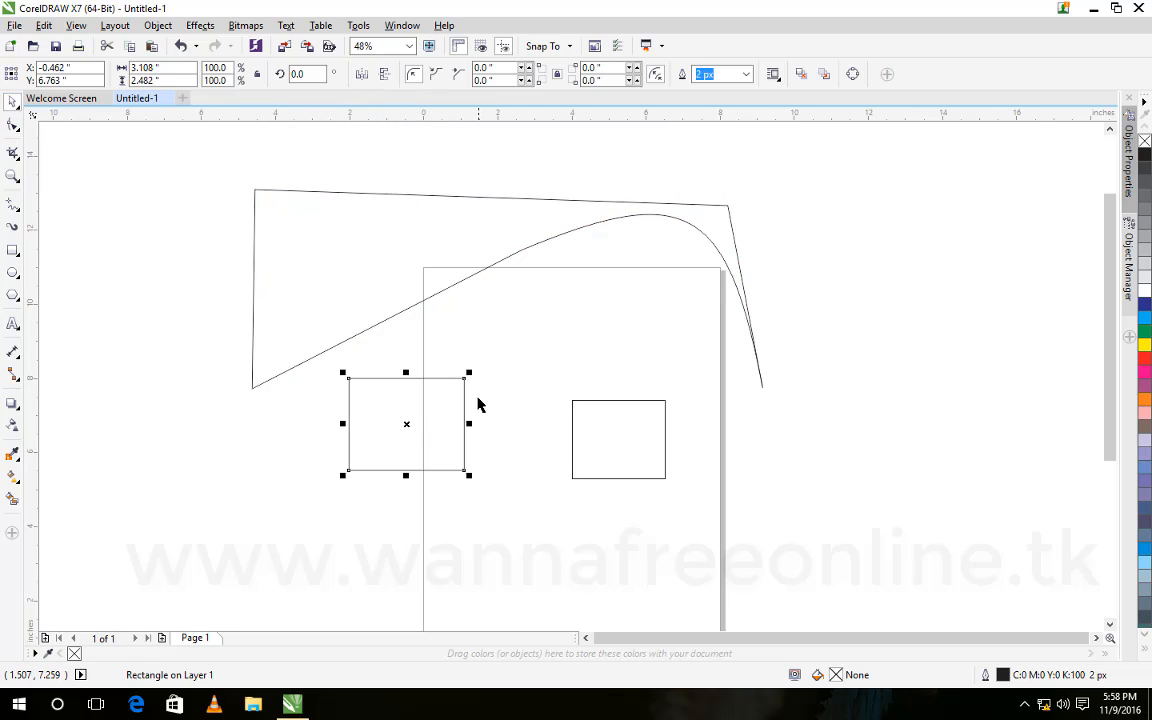
key(ctrl+q)
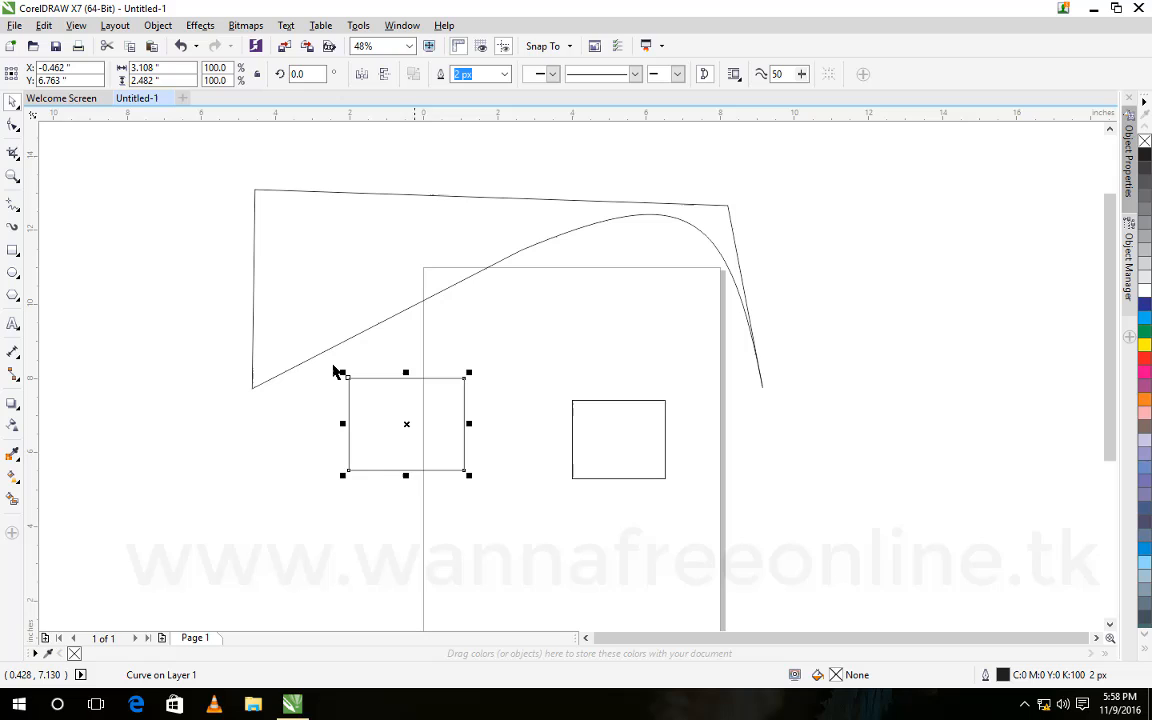
click(13, 125)
click(13, 101)
click(13, 125)
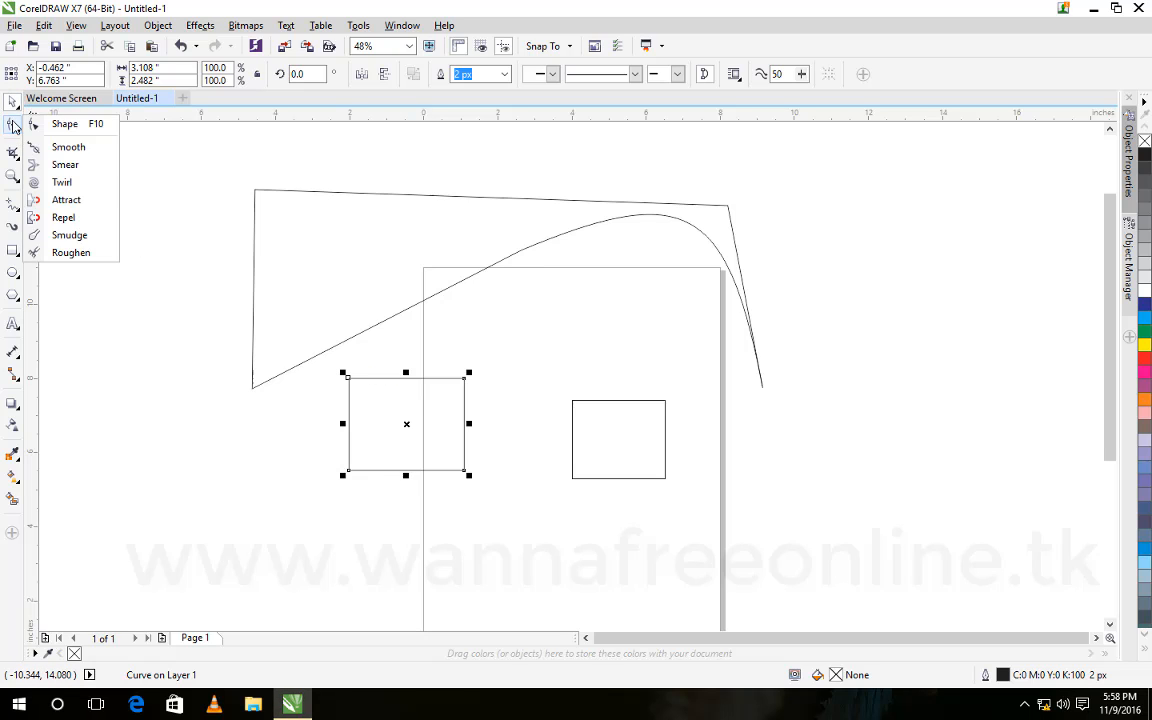
click(64, 124)
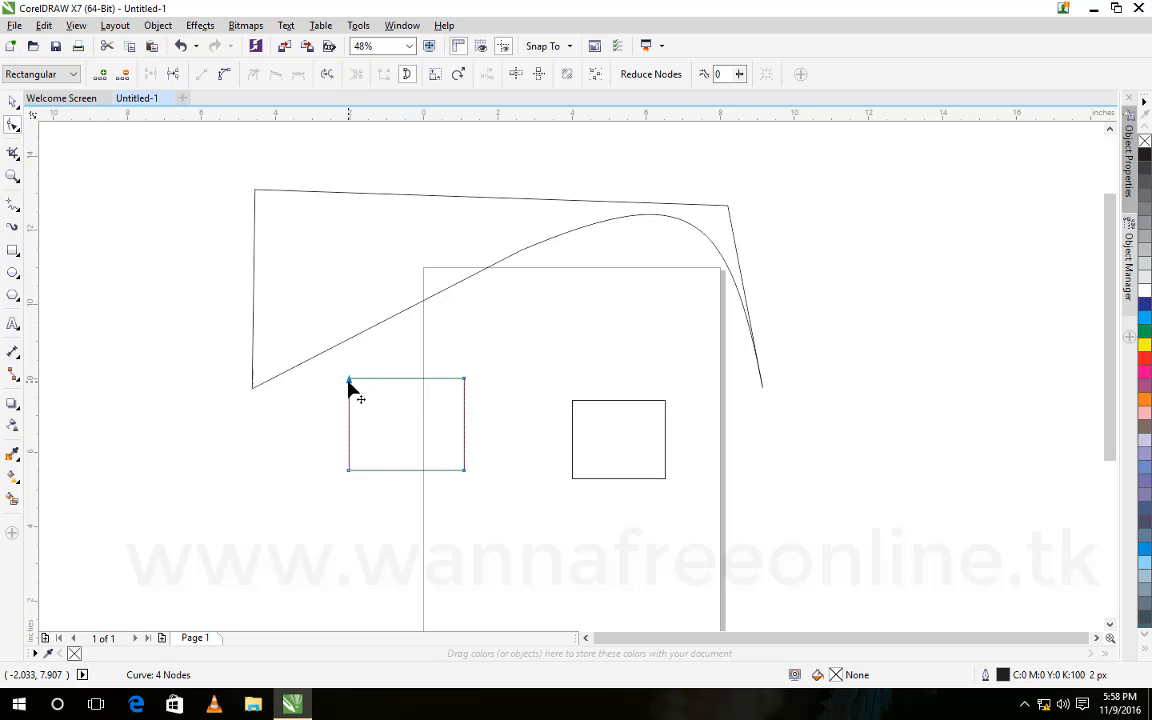
Add nodes at the midpoints of the left small rectangle's left and top edges.
click(101, 75)
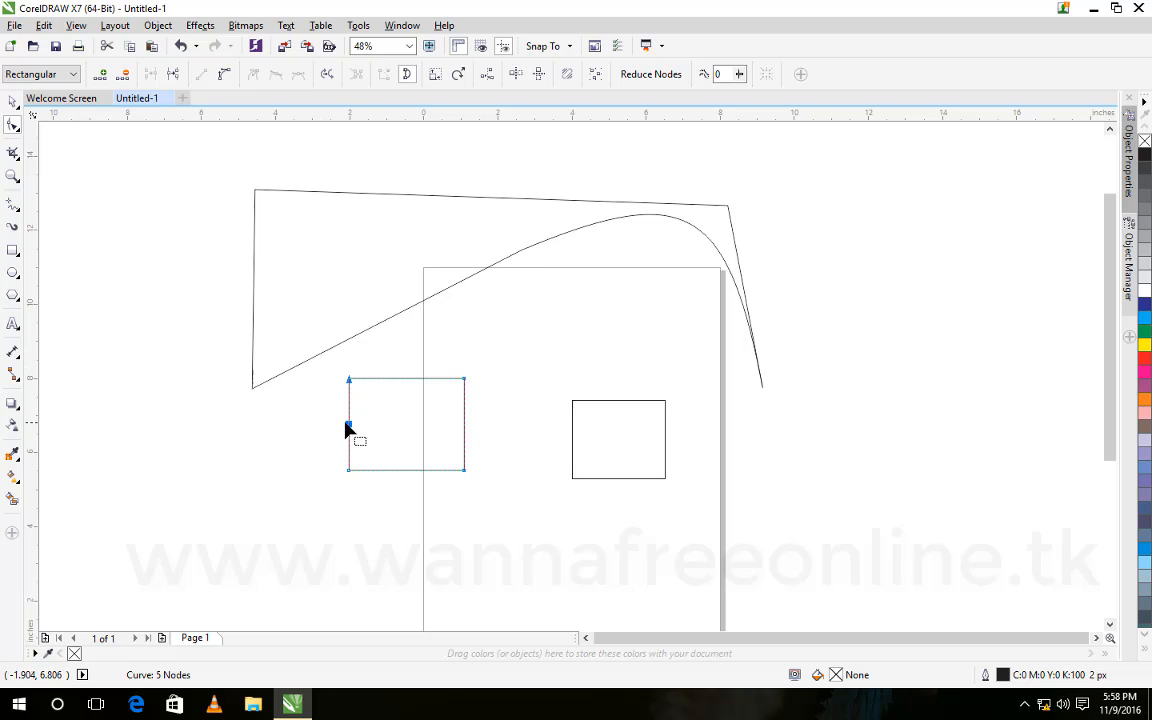
key(ctrl+z)
drag(337, 373, 495, 400)
click(101, 75)
click(365, 395)
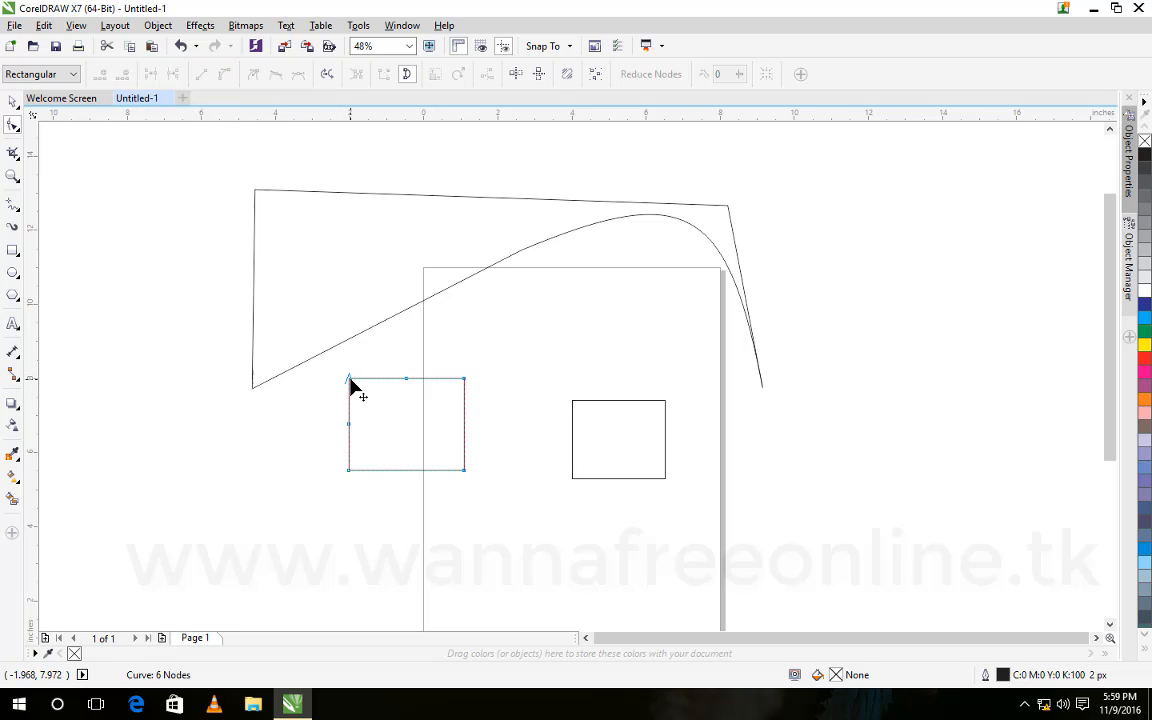
Delete the midpoint nodes on the left small rectangle's left and top edges.
click(349, 424)
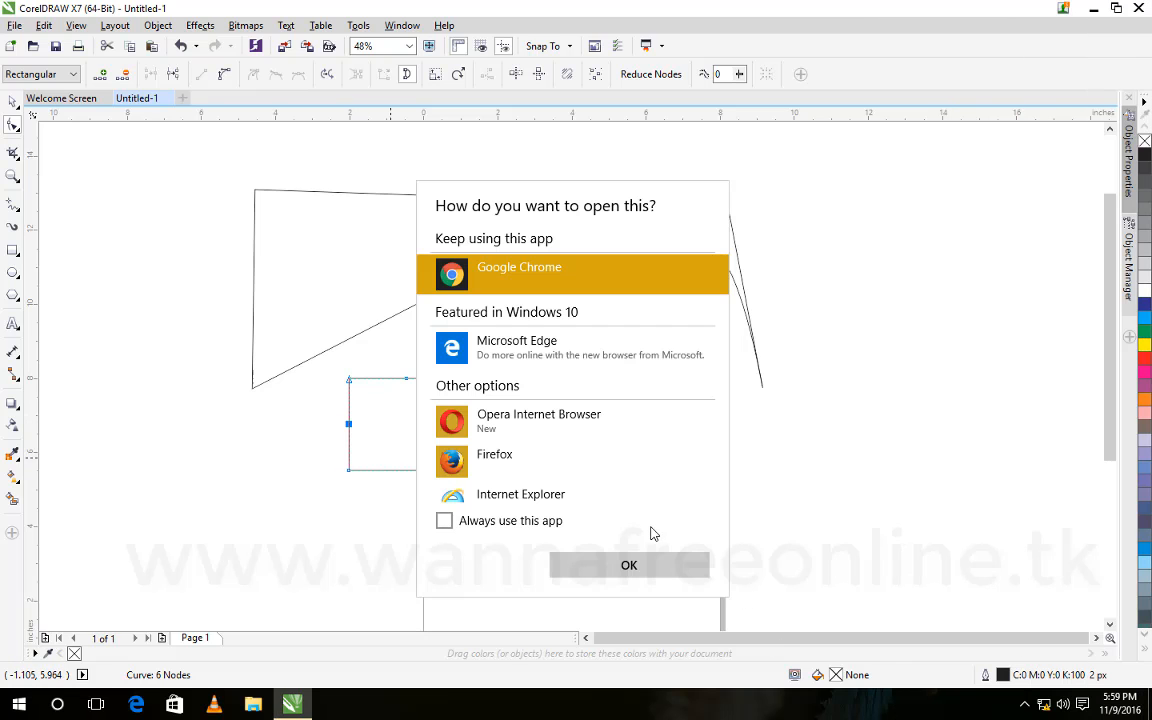
click(771, 525)
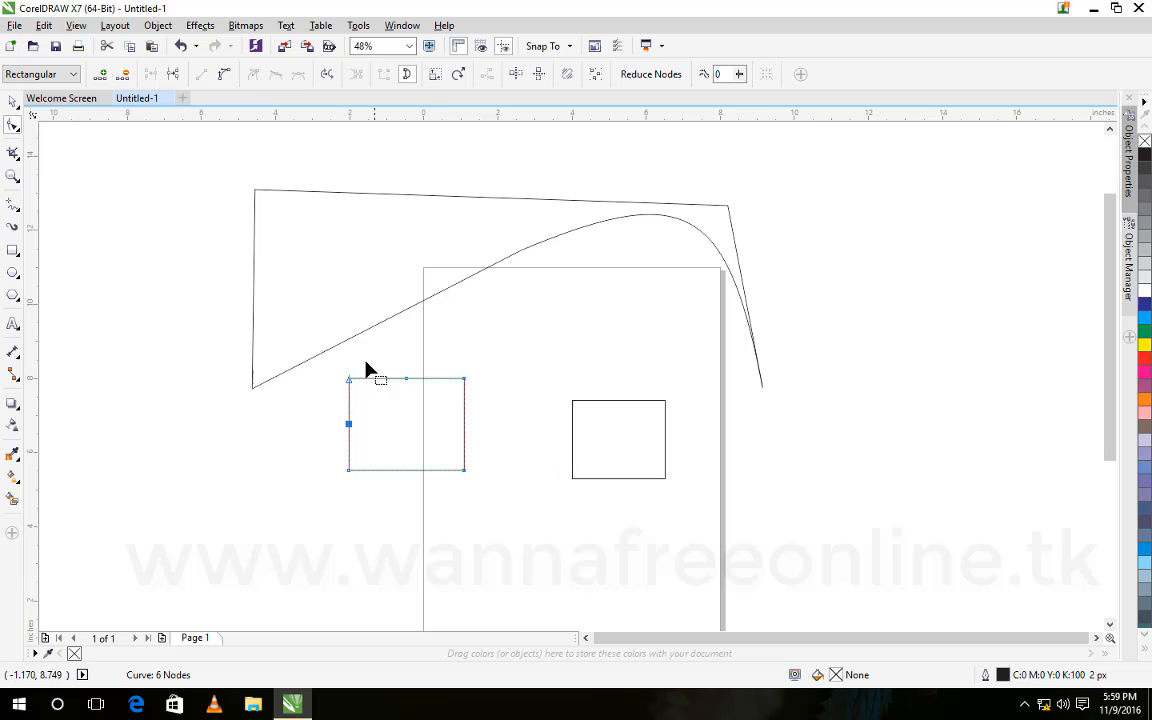
click(123, 75)
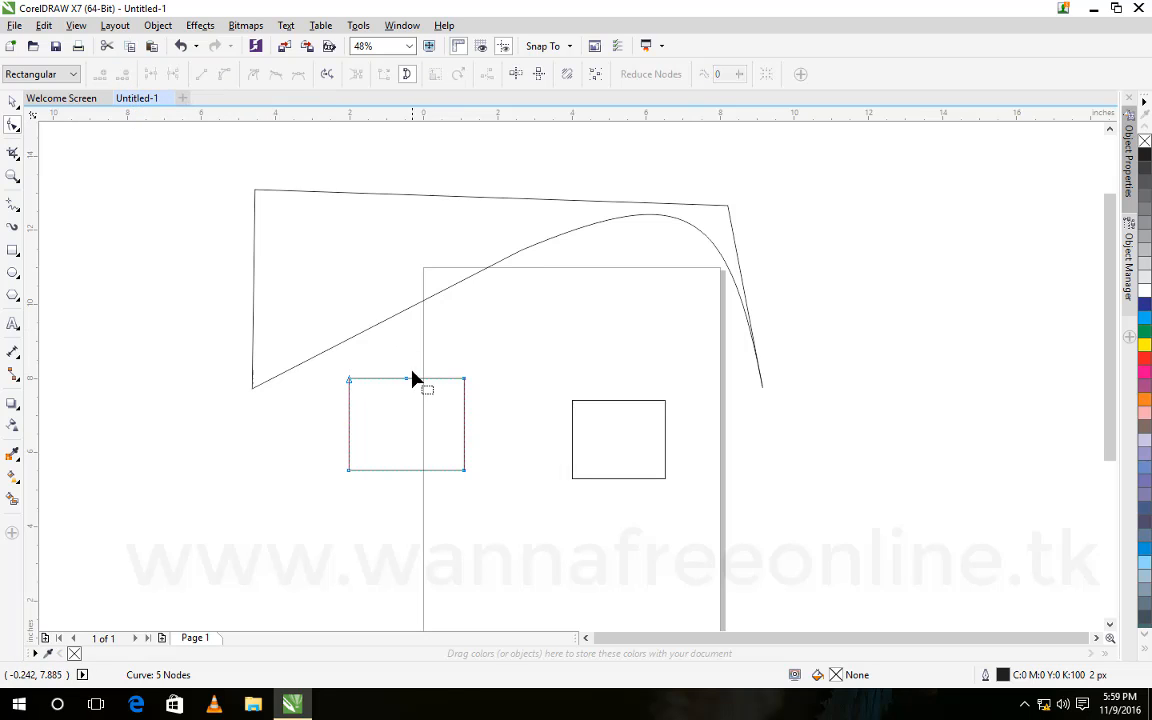
click(123, 75)
Delete the left small rectangle's upper-left corner node to form a triangle, and select the triangle's top node.
click(349, 381)
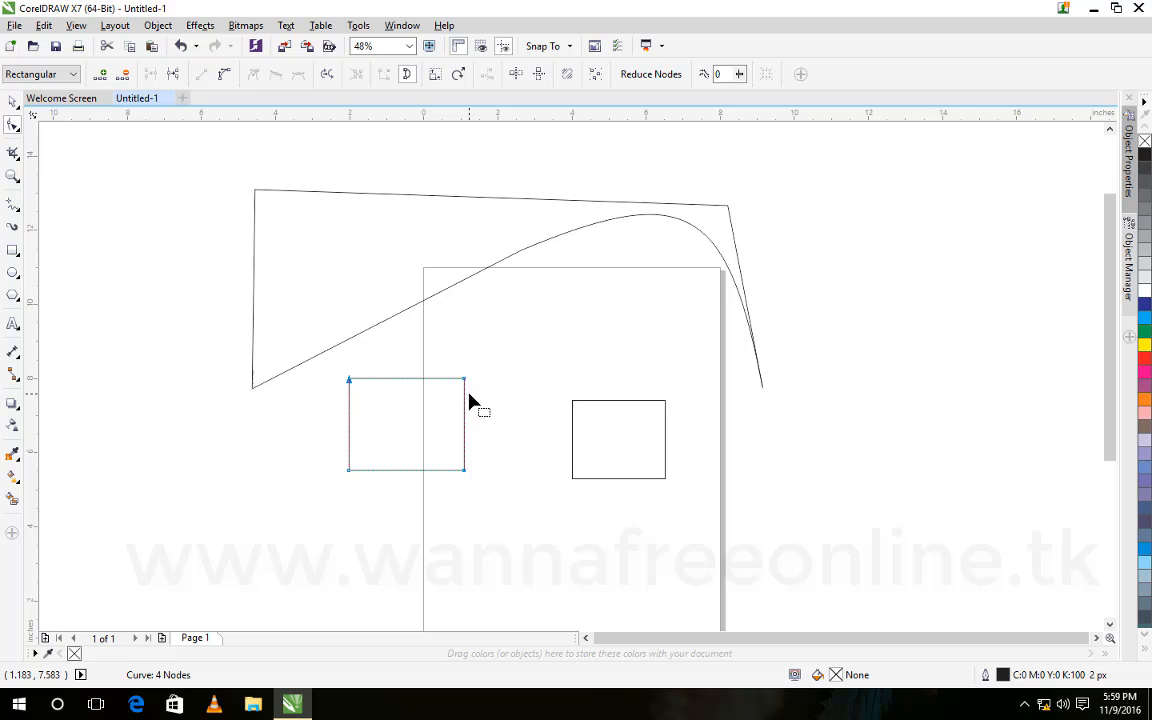
key(Delete)
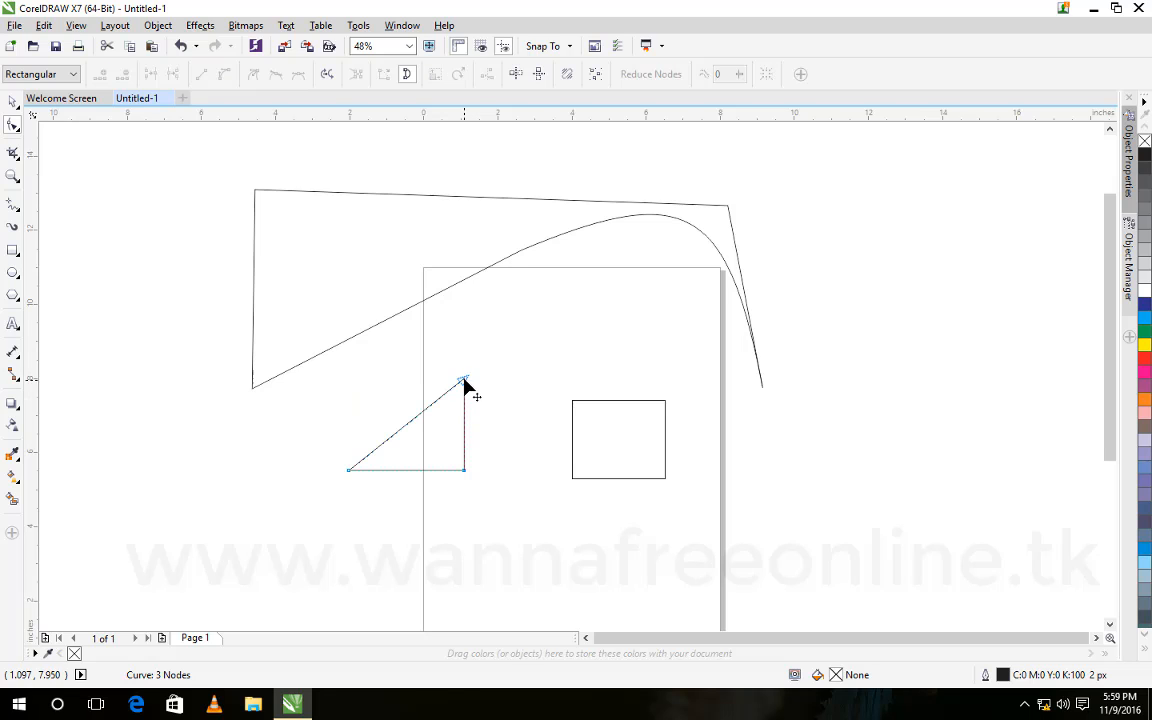
click(463, 382)
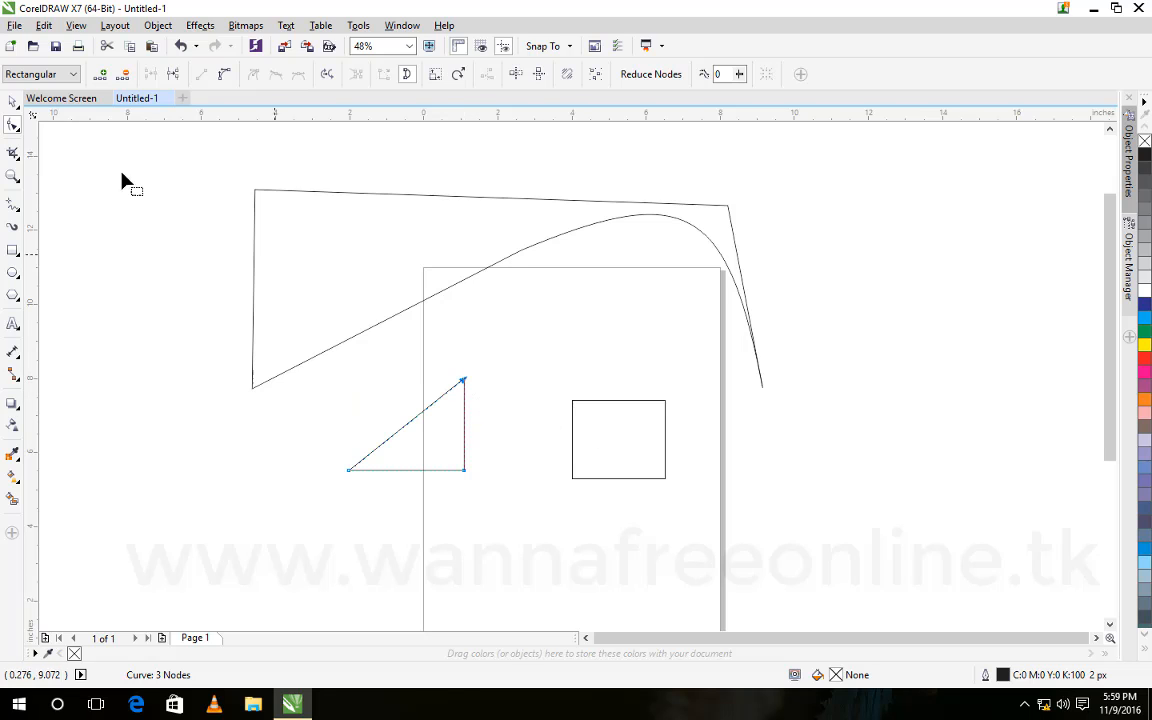
Set the node selection mode to Freehand and lasso the triangle's top corner node.
click(33, 75)
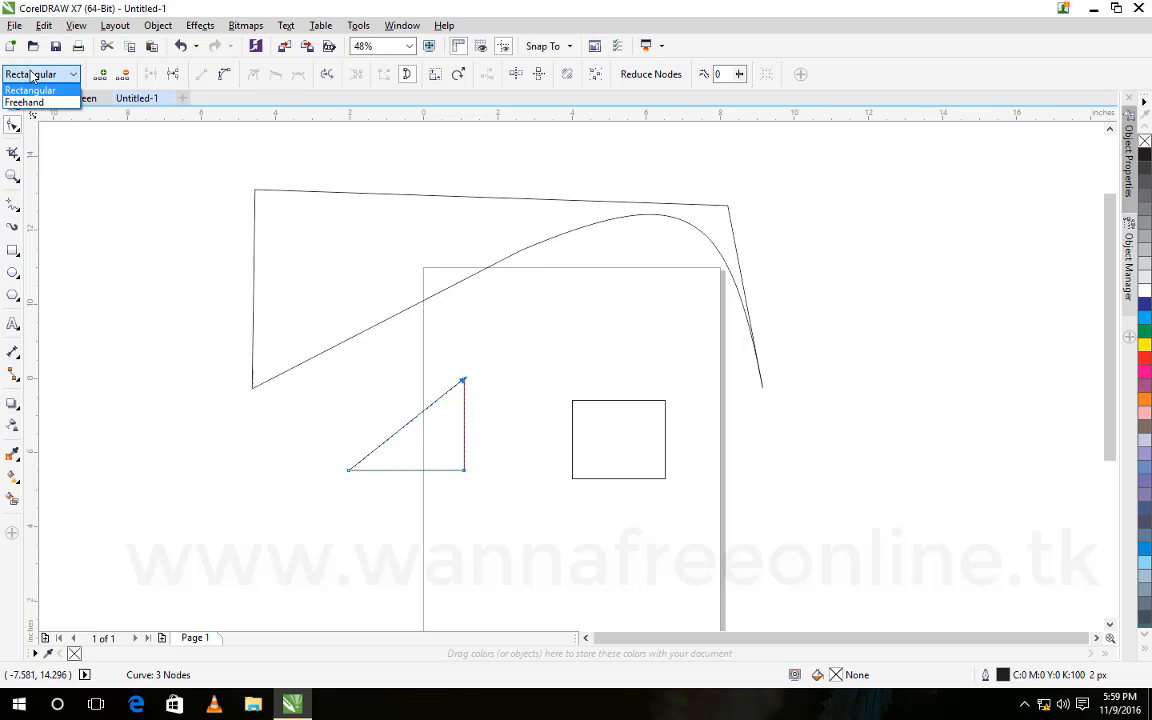
click(30, 102)
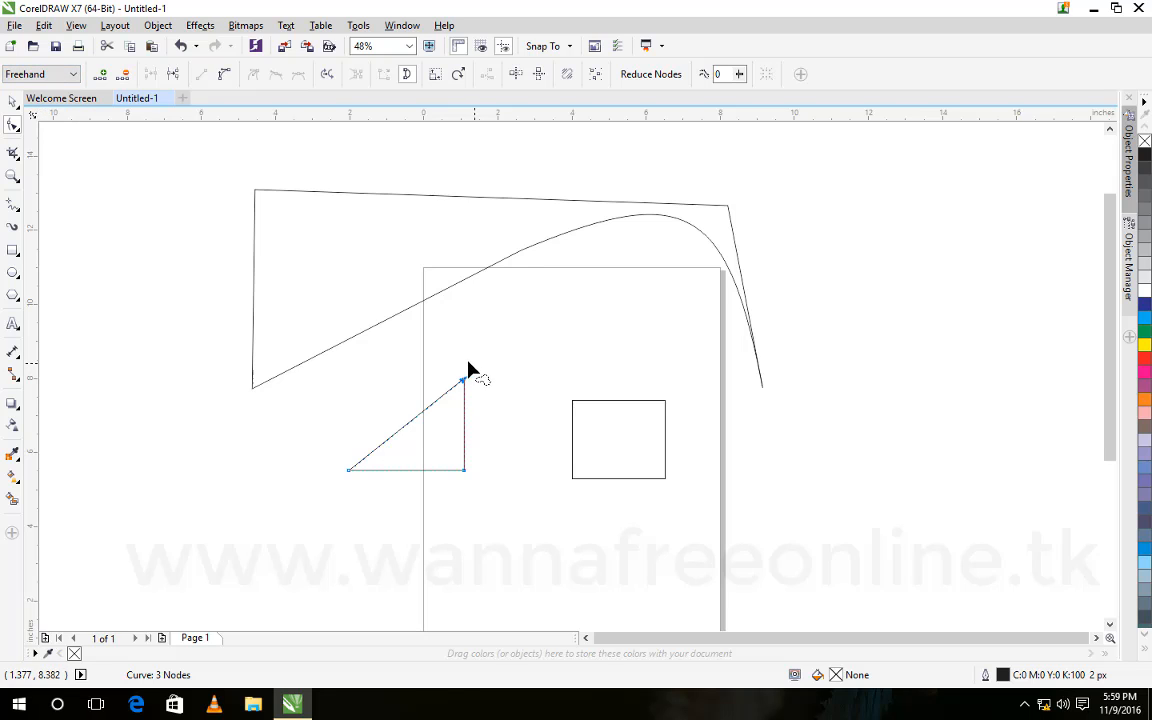
mouse_move(470, 366)
mouse_down()
mouse_move(441, 408)
mouse_move(485, 431)
mouse_move(510, 410)
mouse_up()
mouse_move(478, 352)
mouse_down()
mouse_move(436, 388)
mouse_move(417, 463)
mouse_move(445, 504)
mouse_move(508, 487)
mouse_move(533, 377)
mouse_move(480, 350)
mouse_up()
click(464, 383)
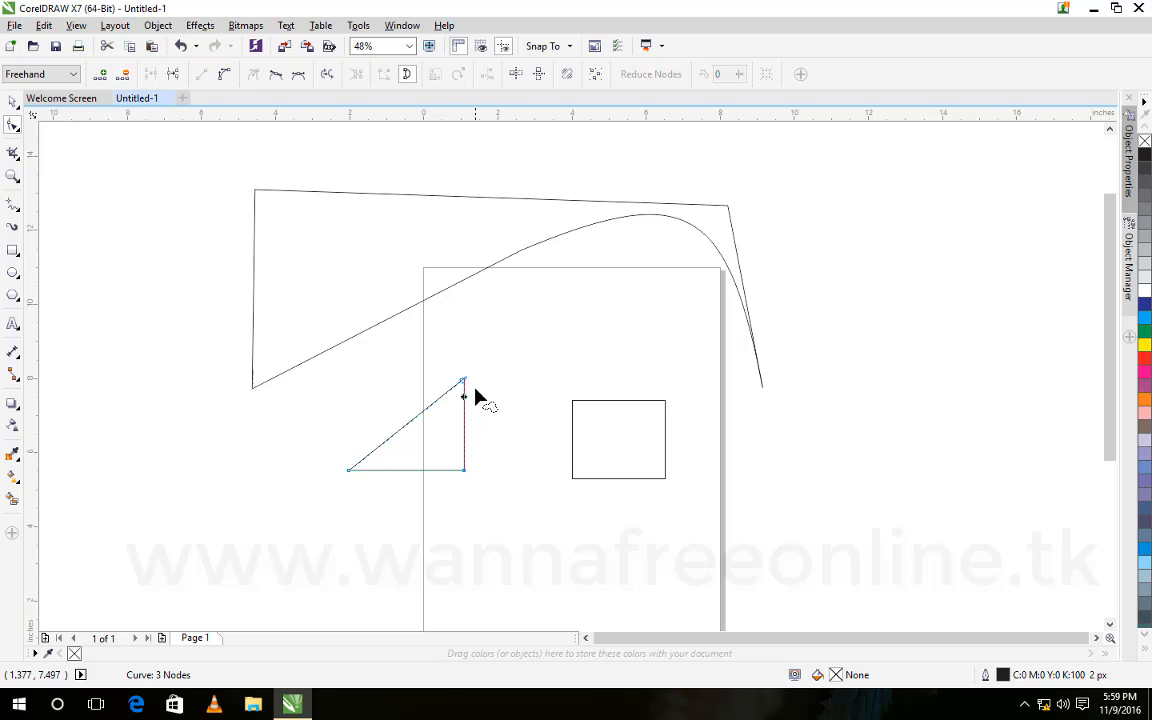
Add two nodes on the triangle's vertical edge, try a freehand node selection around it, and select the upper new node.
click(465, 410)
double_click(464, 411)
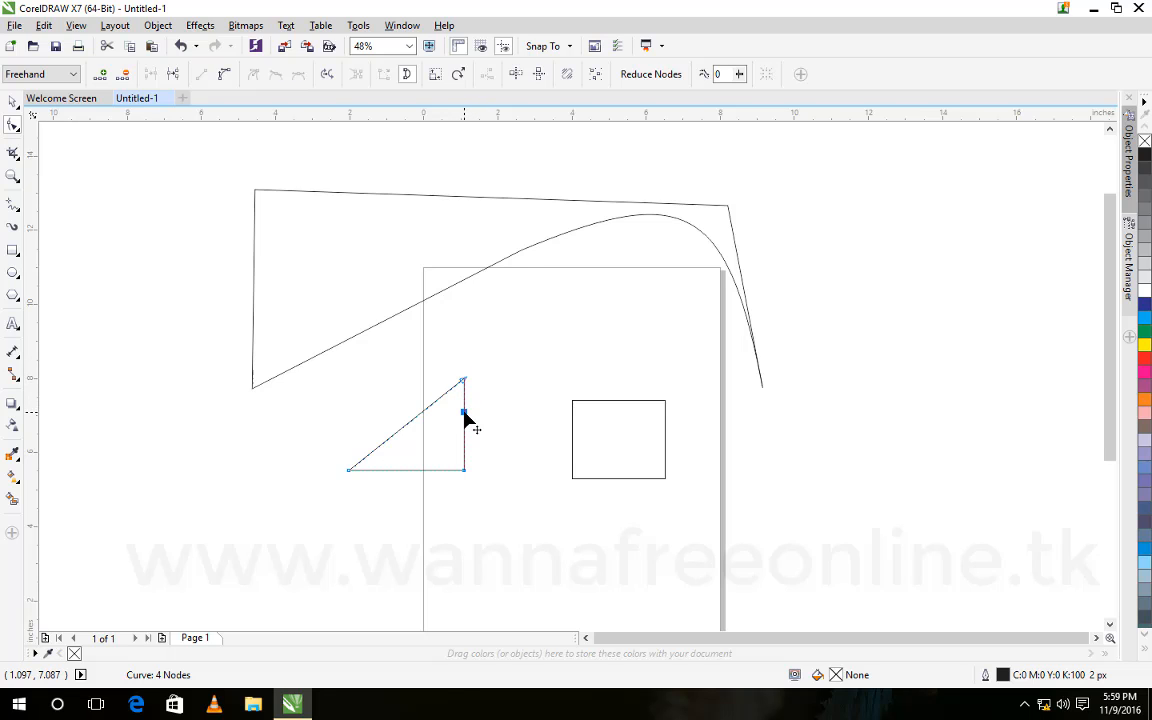
double_click(464, 431)
mouse_move(464, 421)
mouse_down()
mouse_move(458, 437)
mouse_move(496, 404)
mouse_move(488, 368)
mouse_up()
click(464, 413)
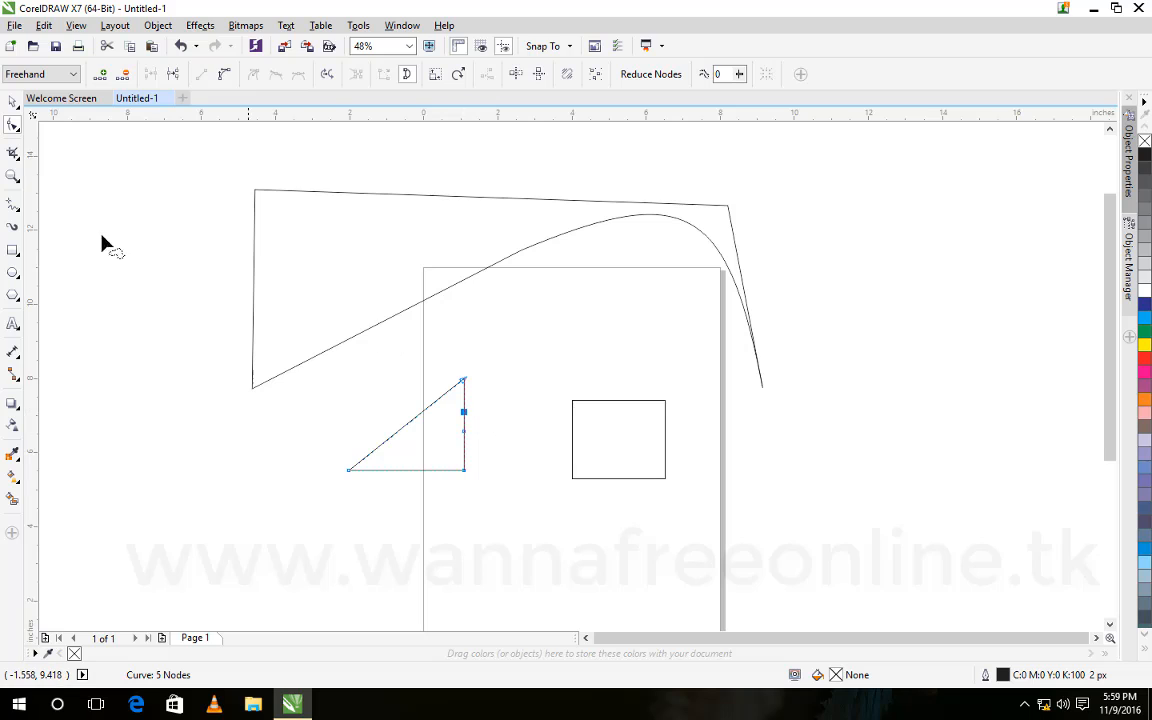
click(14, 125)
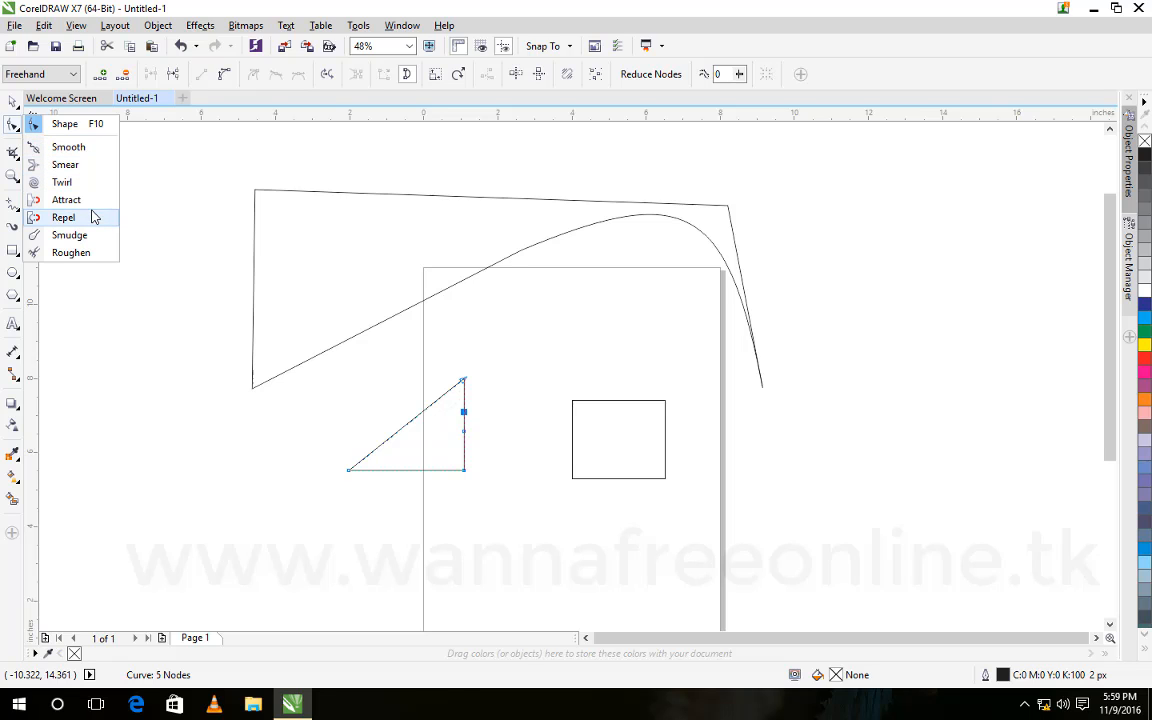
click(76, 150)
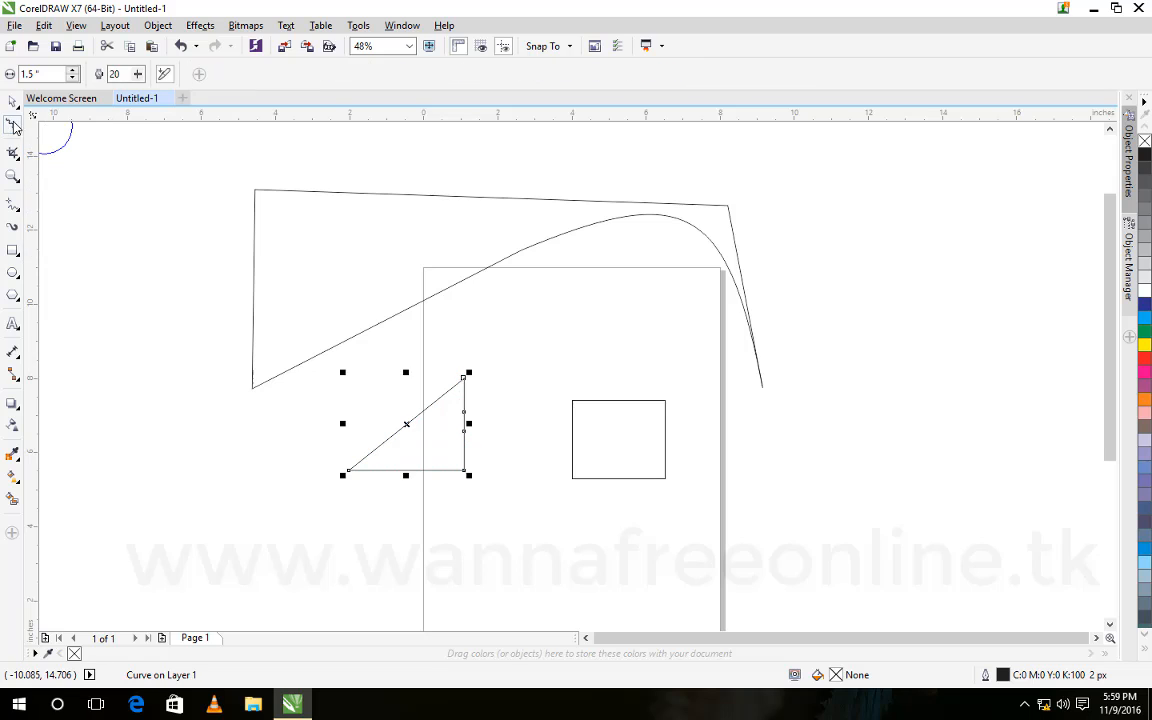
click(16, 128)
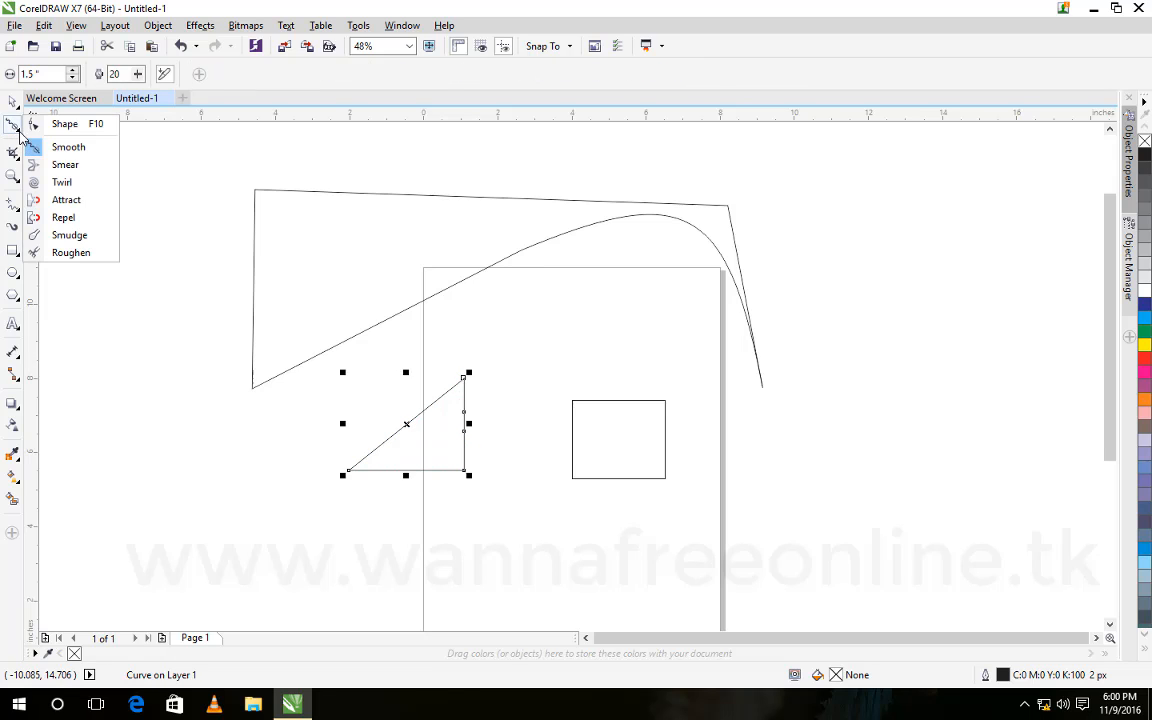
click(62, 121)
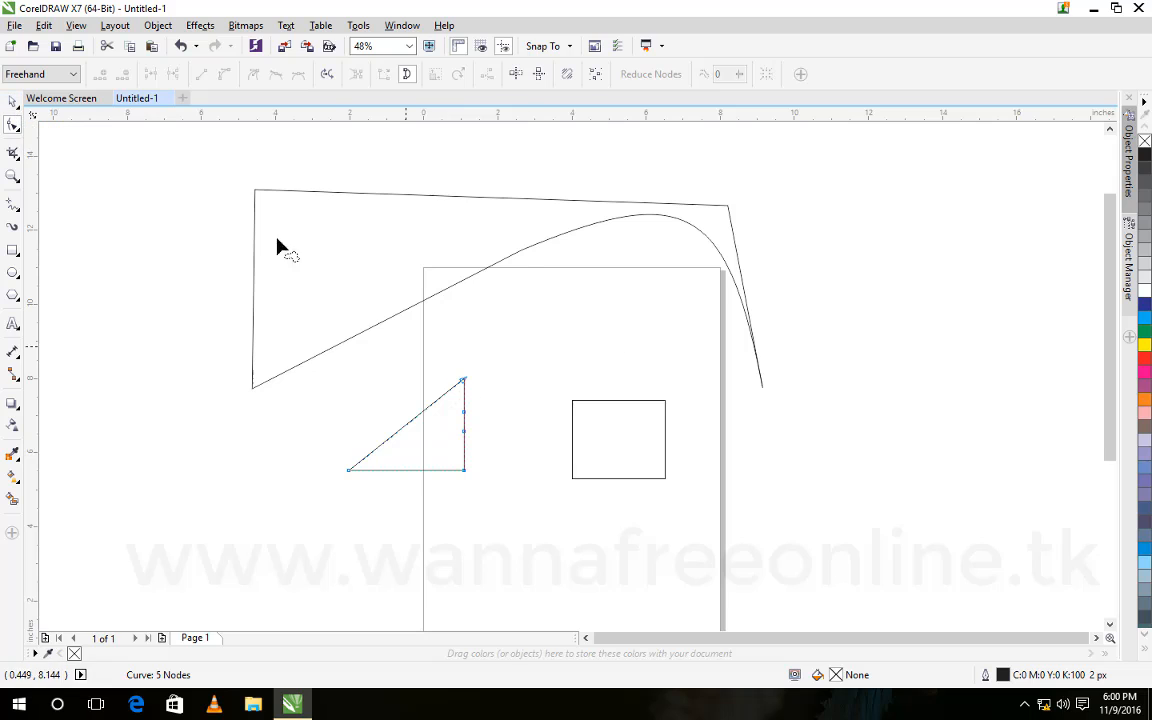
Move the right small rectangle up toward the large arch with the Pick tool, centring it at about X 4.18, Y 9.44 inches.
click(12, 101)
click(525, 378)
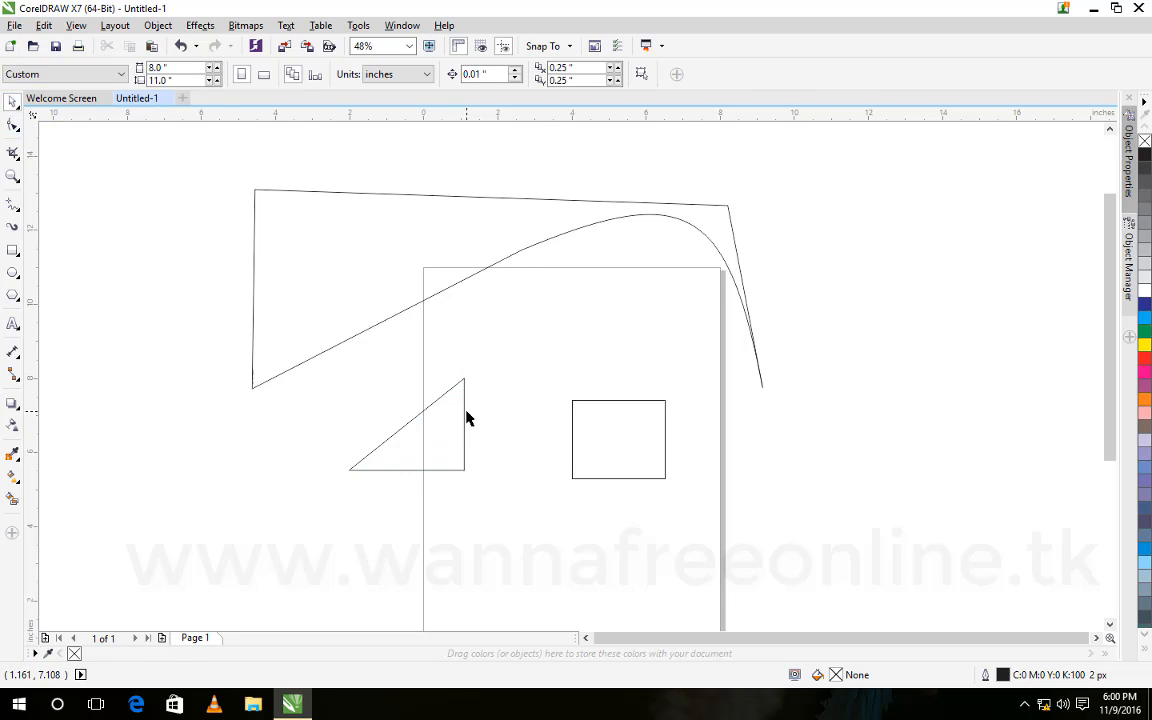
click(465, 416)
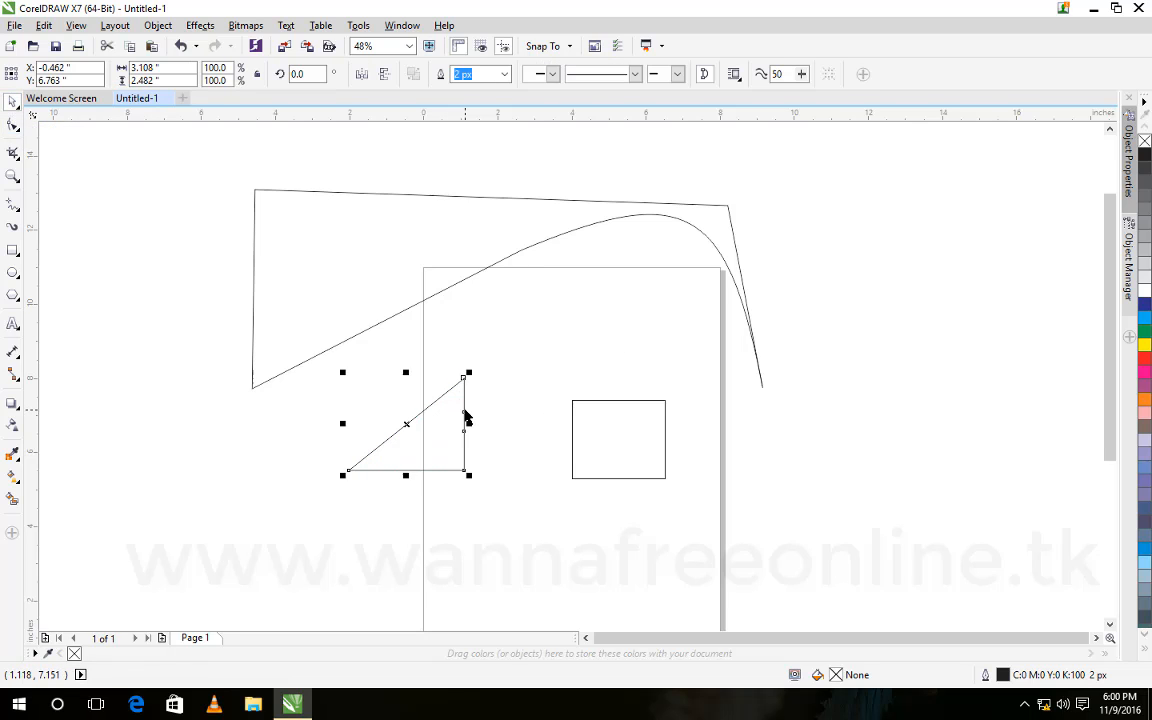
click(617, 401)
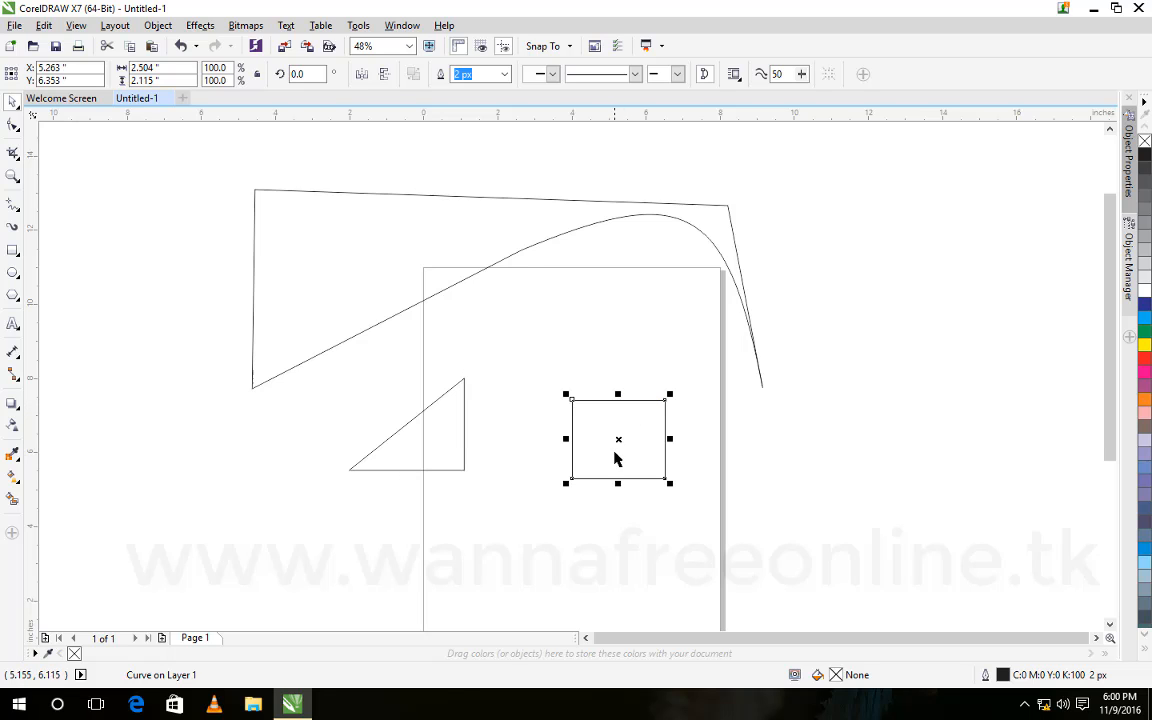
drag(612, 450, 578, 325)
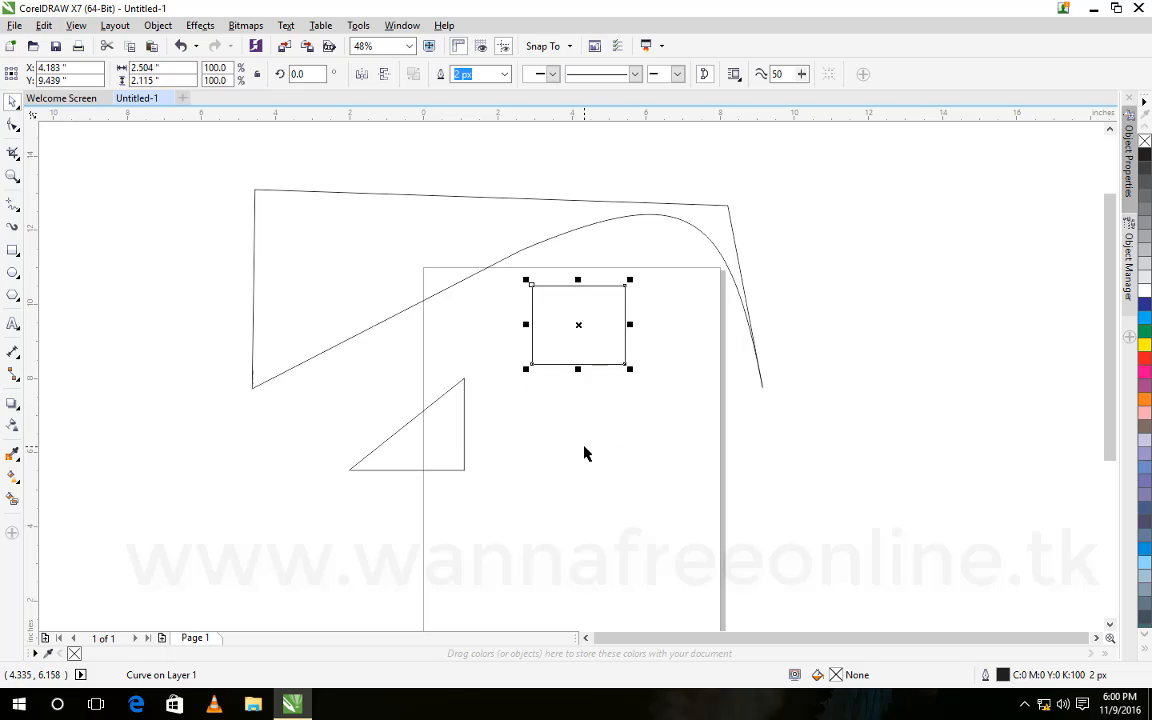